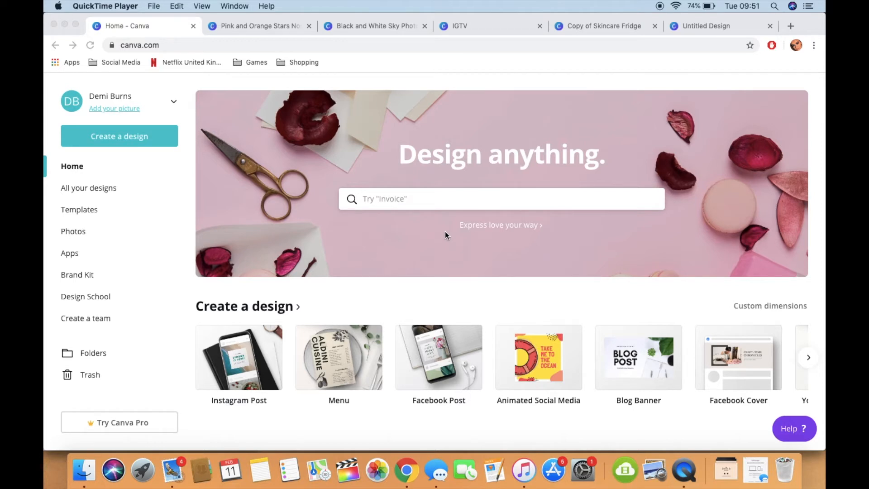
Step: Browse the template categories on the home page, from posters and Instagram posts down to infographics, and return to the Instagram Stories templates
scroll(444, 231, "down", 2)
scroll(446, 226, "down", 10)
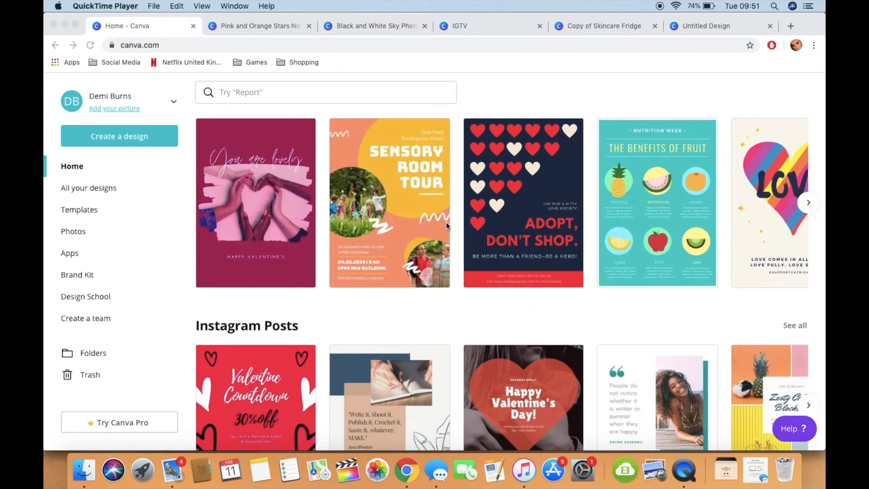
scroll(446, 227, "down", 5)
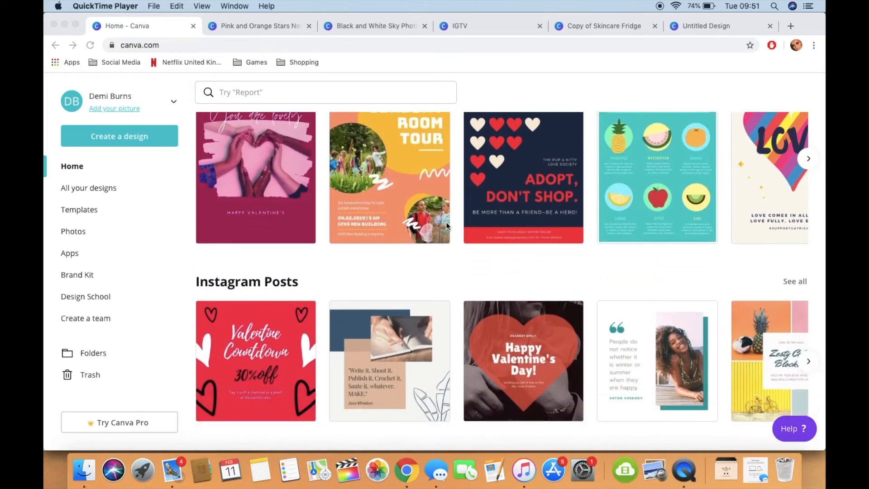
scroll(447, 226, "down", 2)
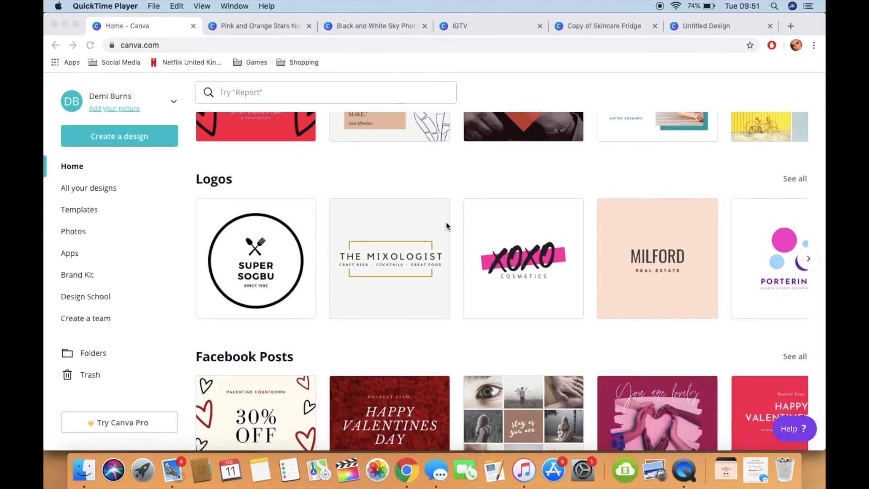
scroll(447, 226, "down", 6)
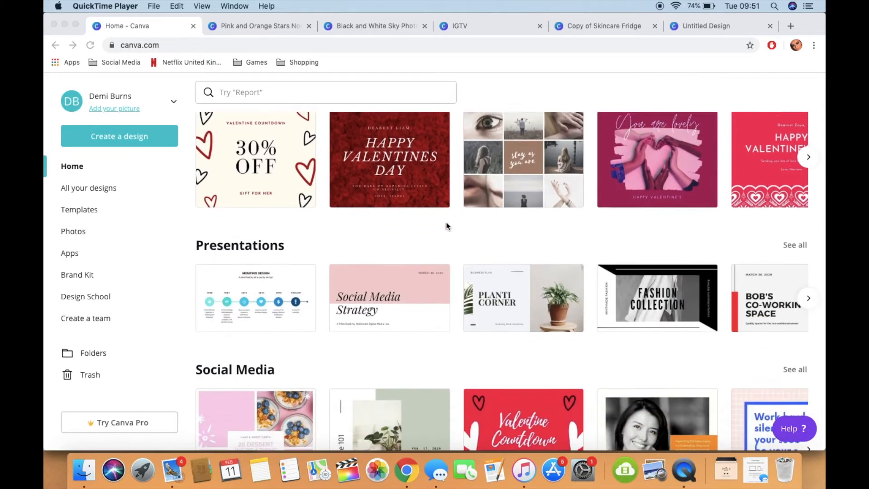
scroll(446, 226, "down", 6)
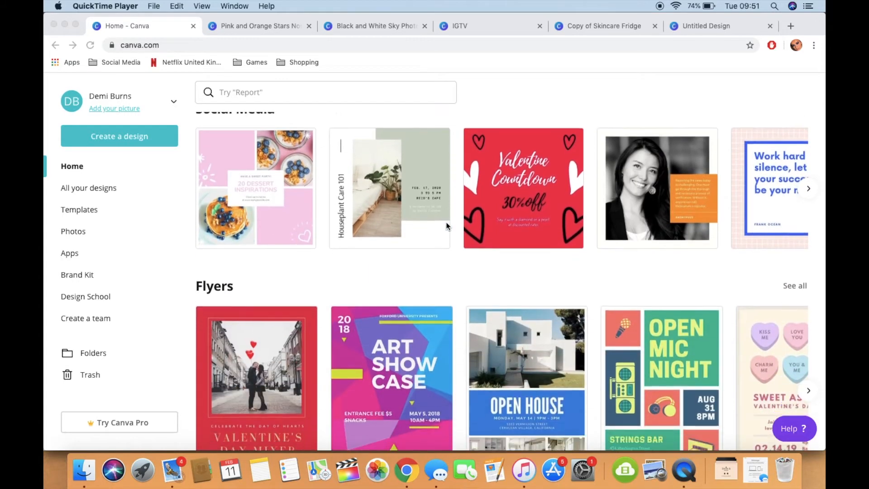
scroll(447, 226, "down", 4)
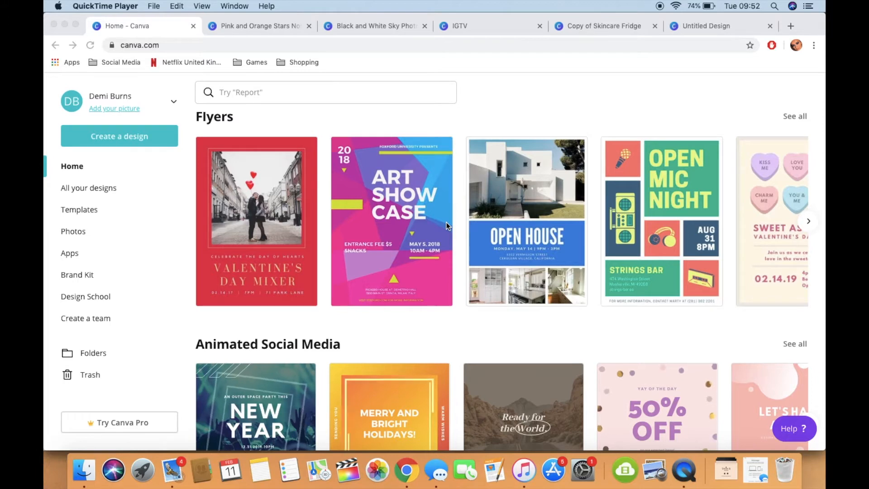
scroll(446, 226, "down", 8)
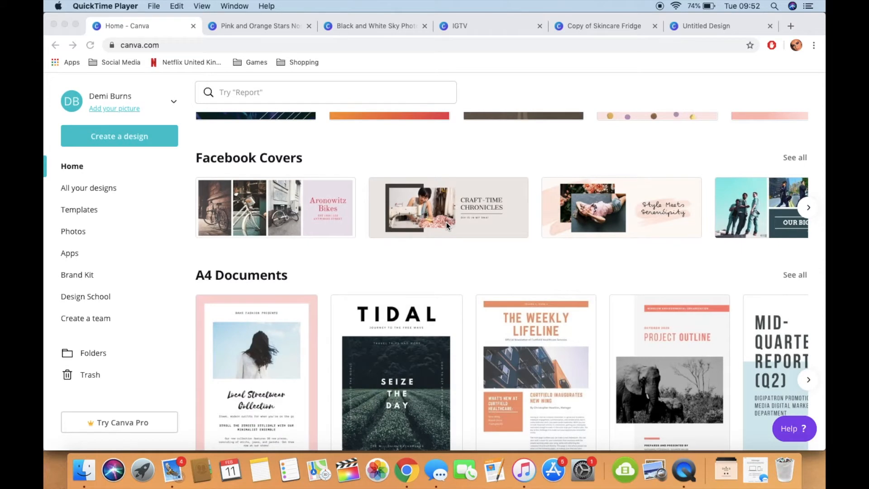
scroll(447, 227, "down", 3)
scroll(446, 227, "down", 7)
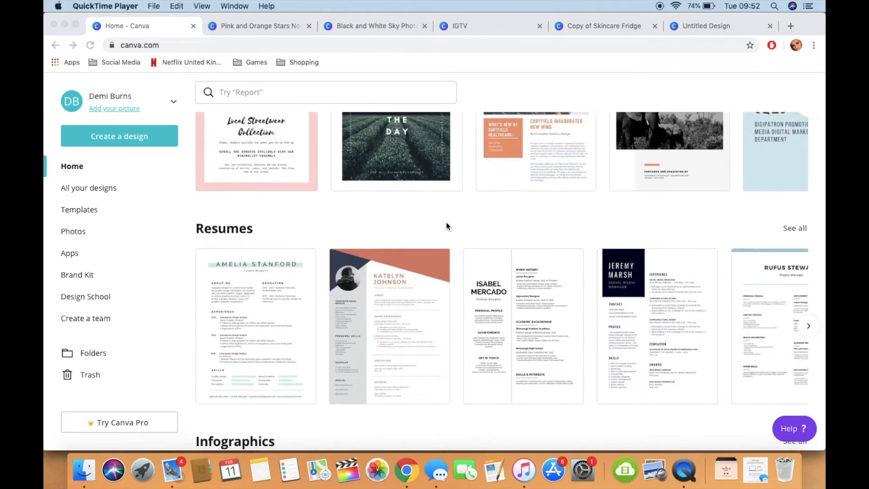
scroll(446, 226, "down", 1)
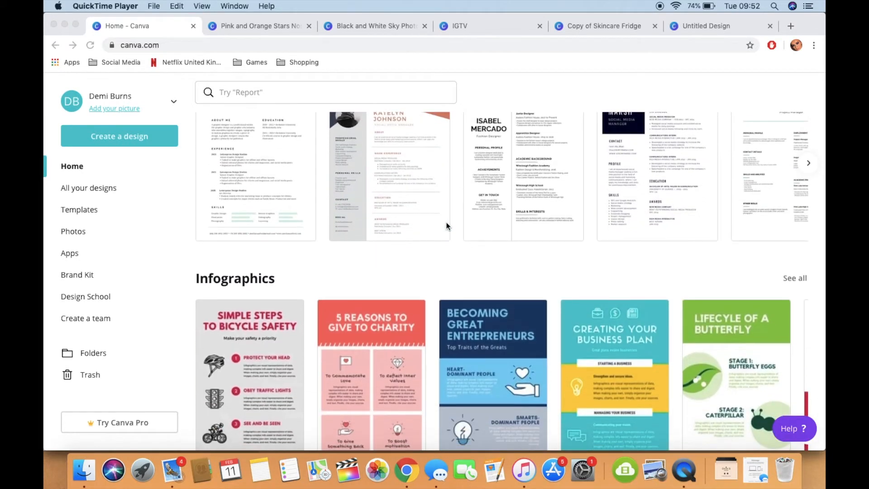
scroll(446, 226, "up", 15)
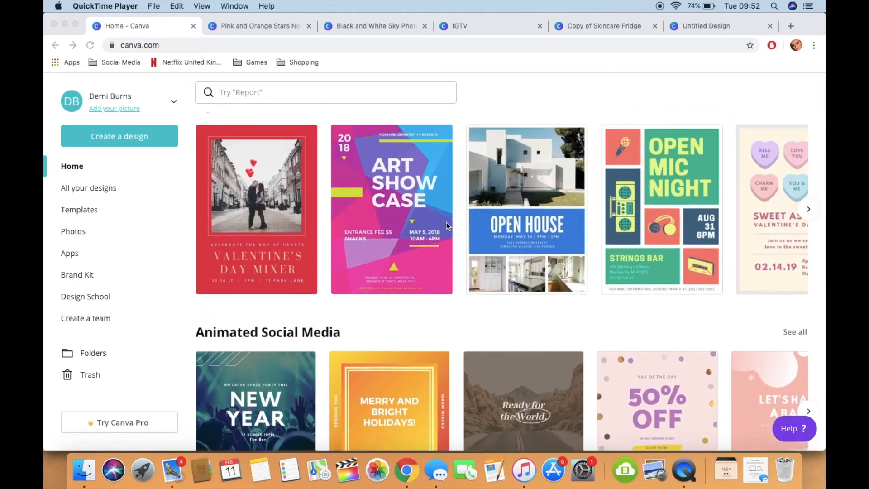
scroll(446, 226, "up", 18)
left_click(524, 305)
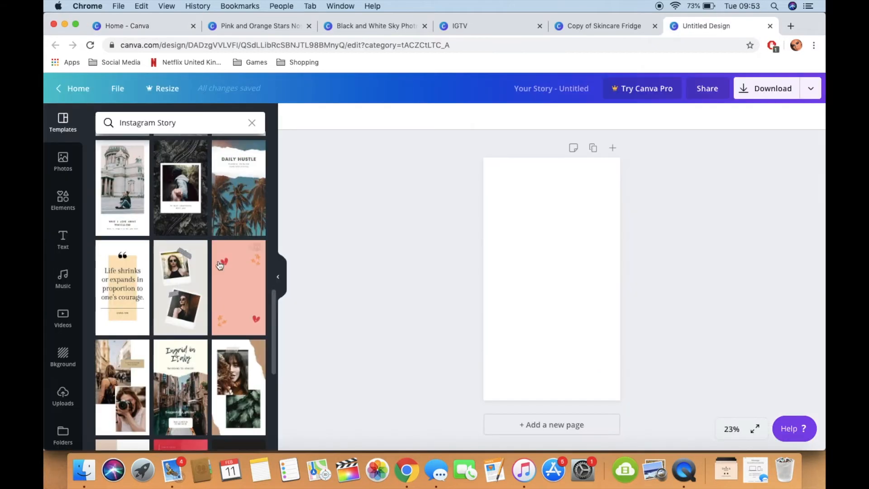
Step: In the blank untitled story design, apply the red Instagram Story template titled "Watch the fierce finale"
left_click(706, 26)
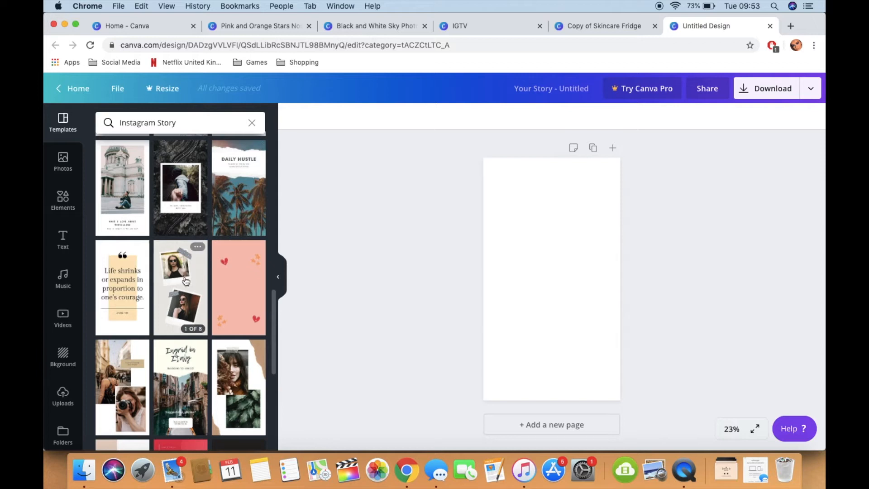
scroll(188, 272, "down", 2)
scroll(186, 280, "down", 5)
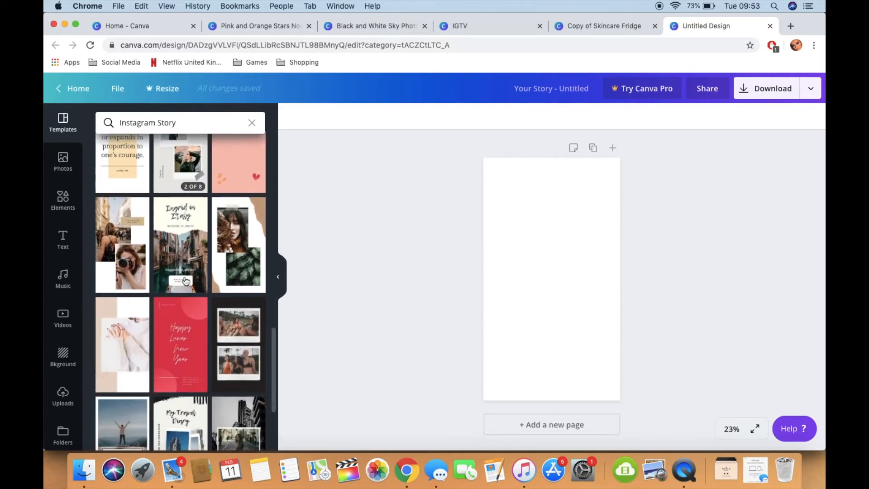
scroll(185, 281, "down", 7)
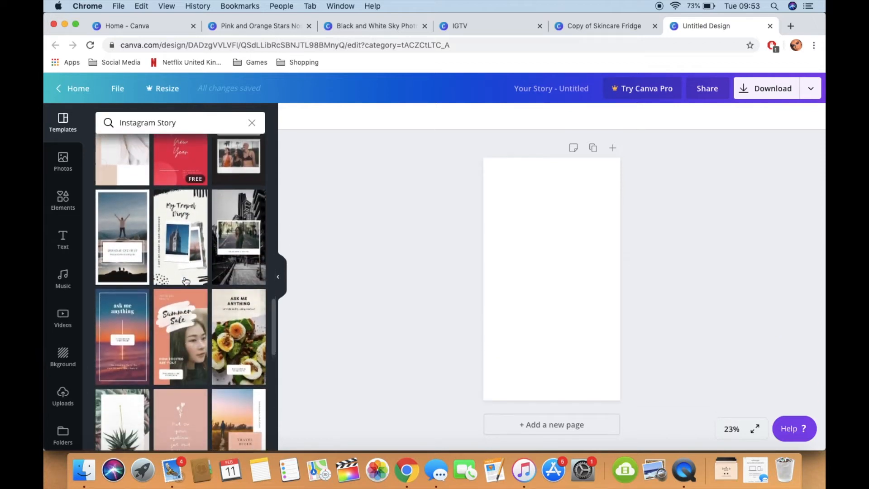
scroll(185, 281, "down", 5)
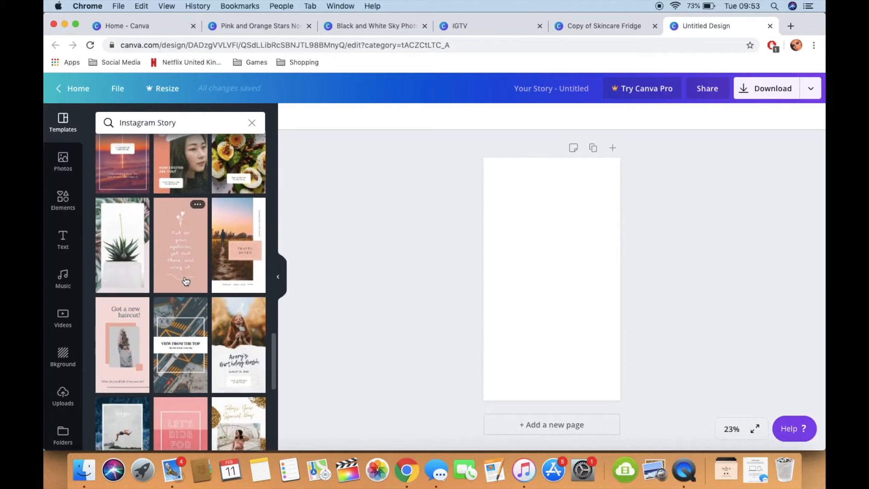
scroll(185, 279, "down", 5)
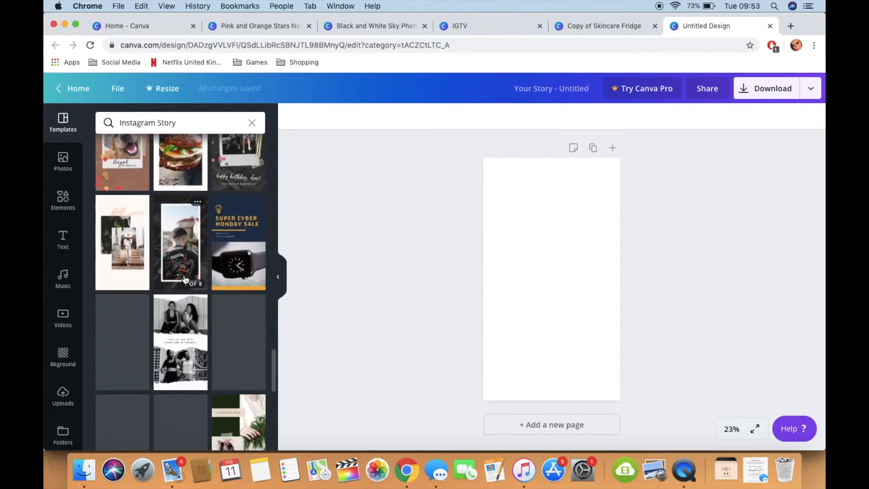
scroll(184, 279, "down", 5)
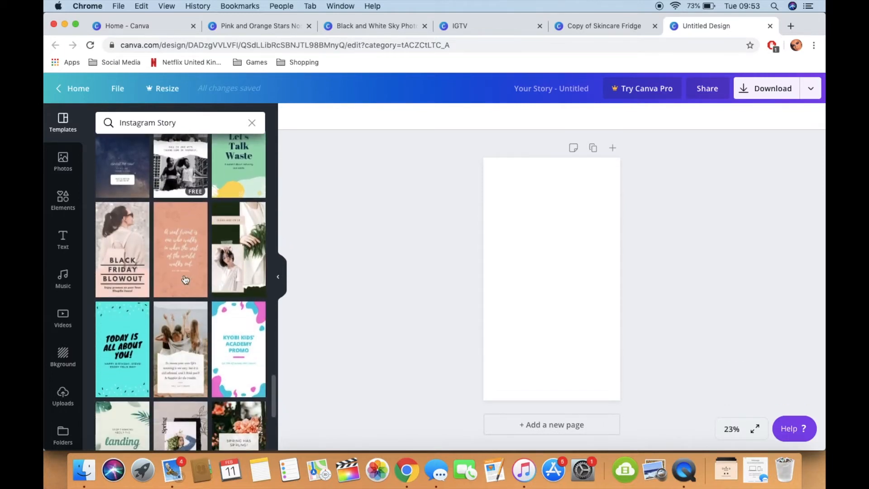
scroll(185, 278, "down", 10)
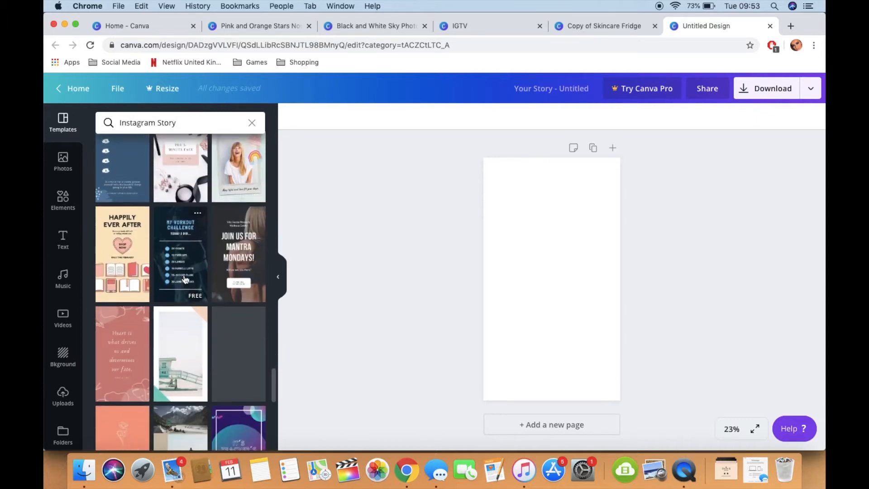
scroll(185, 279, "down", 1)
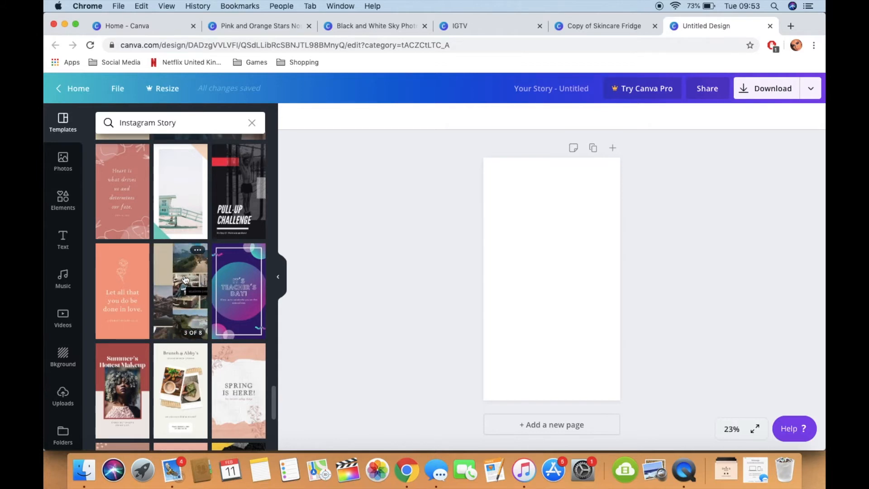
scroll(185, 279, "down", 8)
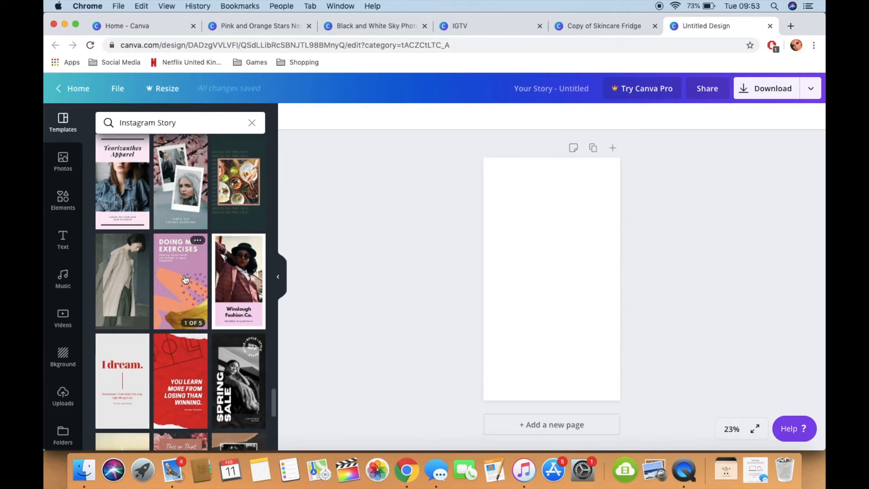
scroll(185, 279, "down", 5)
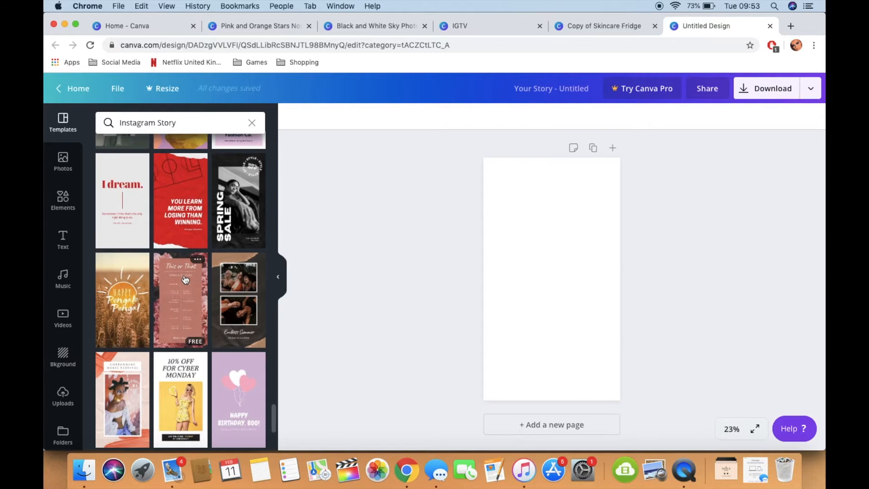
scroll(185, 279, "down", 3)
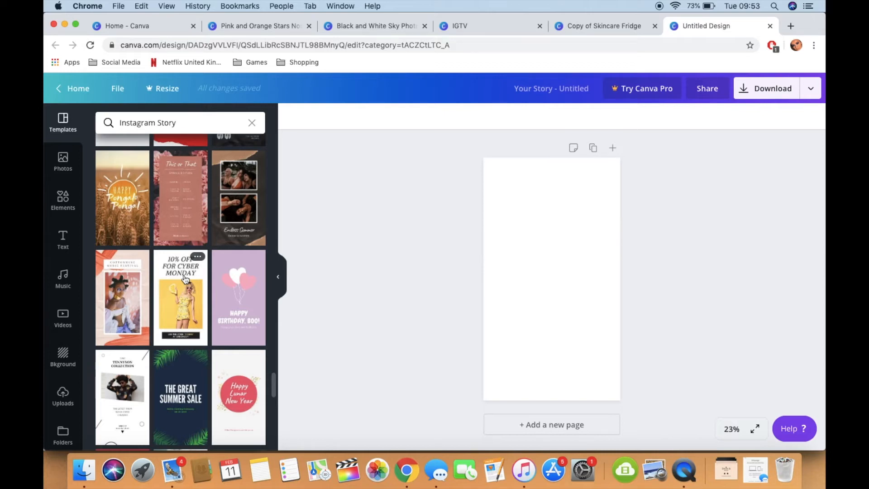
scroll(184, 279, "down", 5)
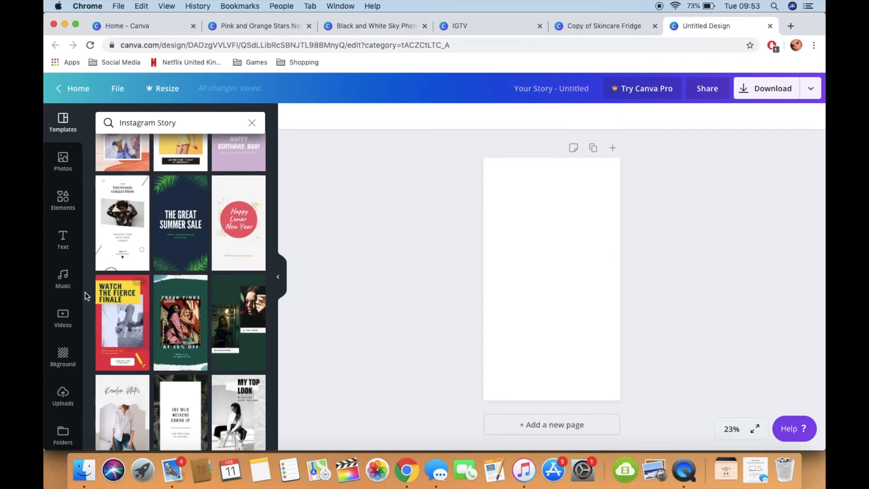
left_click(126, 340)
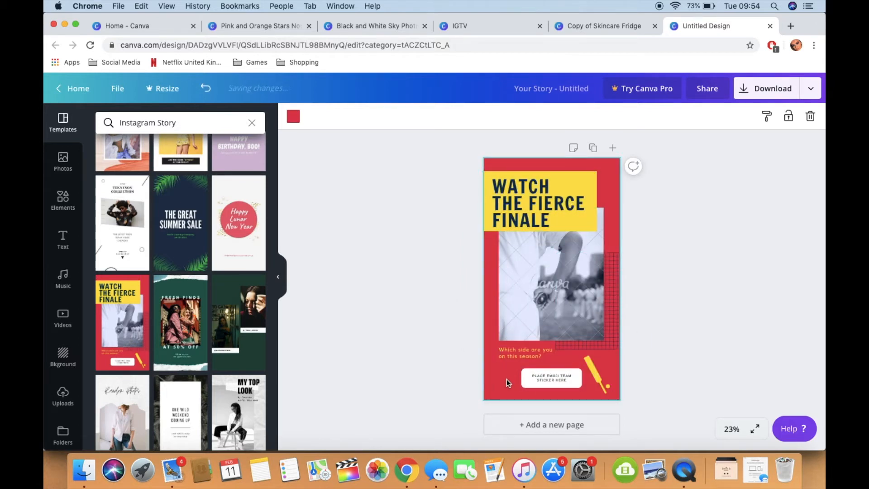
Step: Change the story's red background to a custom pale peach colour, #ffecdc
left_click(293, 116)
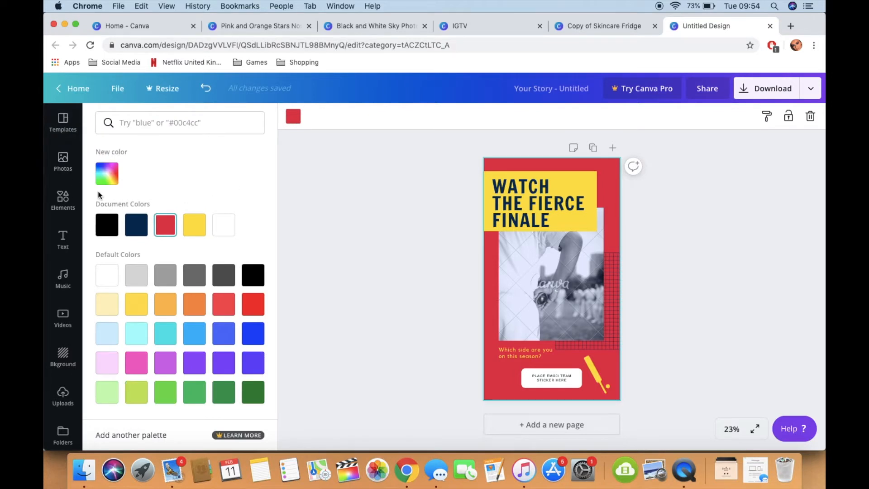
left_click(107, 174)
left_click(125, 268)
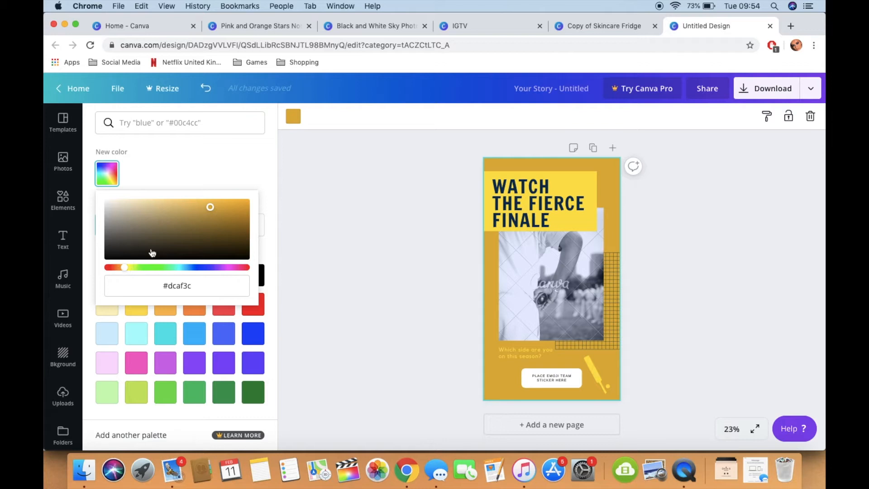
left_click_drag(189, 227, 141, 202)
left_click_drag(125, 270, 119, 268)
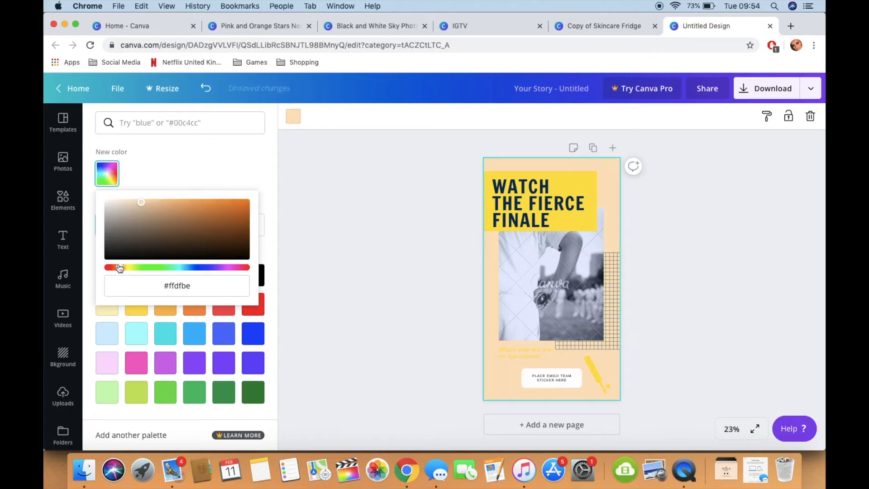
mouse_move(142, 203)
left_mouse_down()
mouse_move(153, 197)
mouse_move(144, 195)
left_mouse_up()
left_click_drag(121, 272, 116, 272)
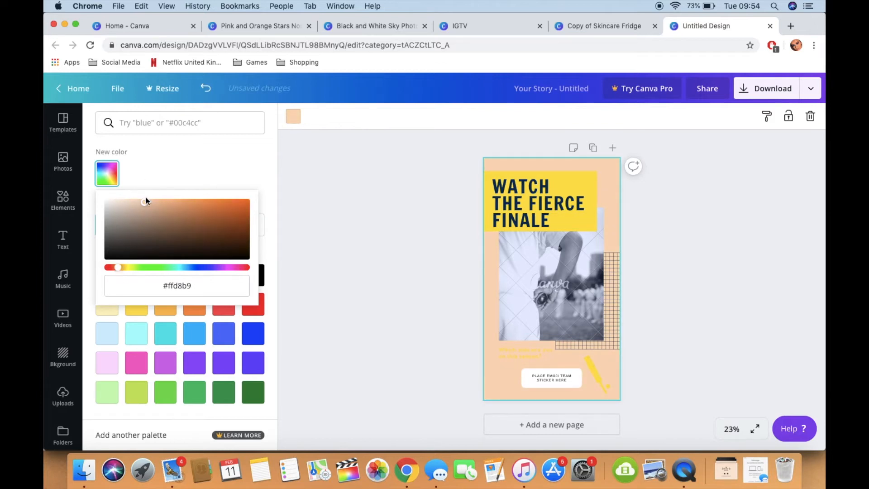
left_click_drag(148, 205, 125, 191)
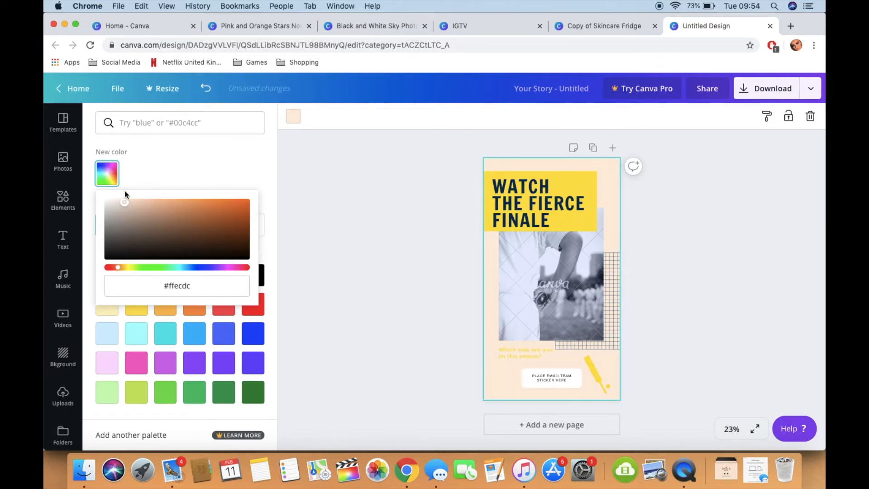
Step: Recolour the yellow banner behind the "Watch the fierce finale" title to black
left_click(582, 185)
left_click(686, 203)
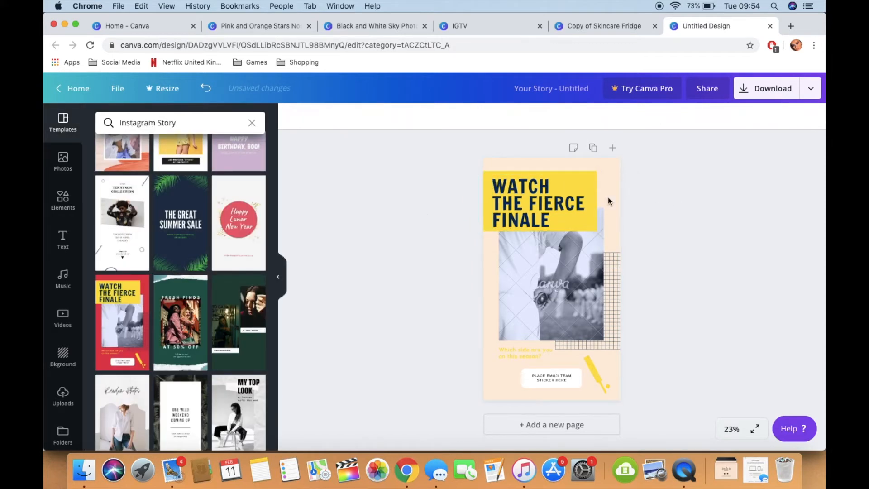
left_click(596, 181)
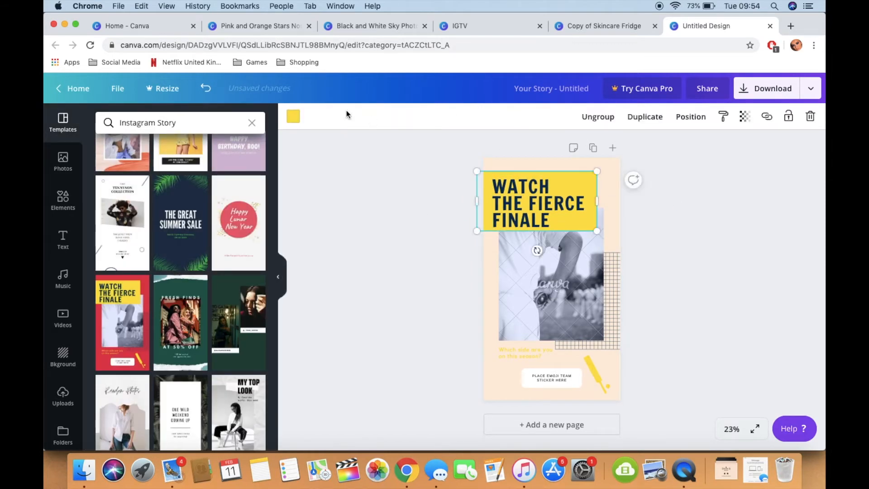
left_click(291, 125)
left_click(109, 224)
Step: Set the text colour of the "Watch the fierce finale" title to white and deselect it
left_click(551, 192)
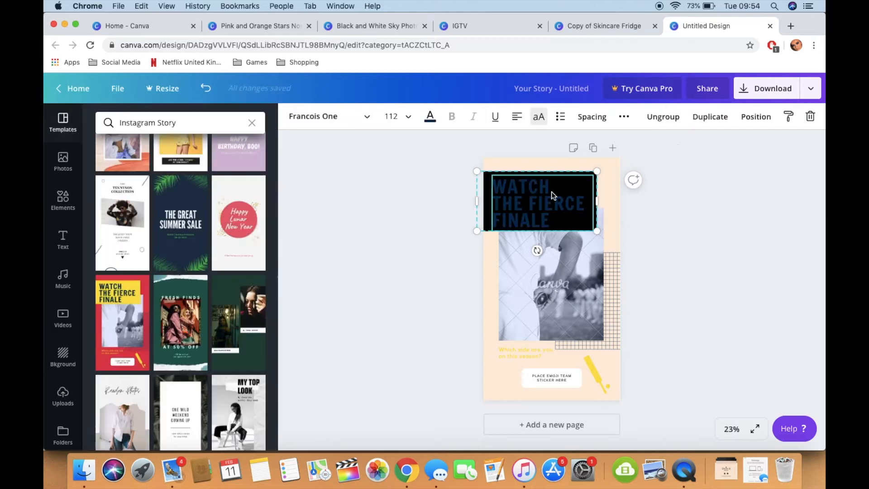
left_click(431, 119)
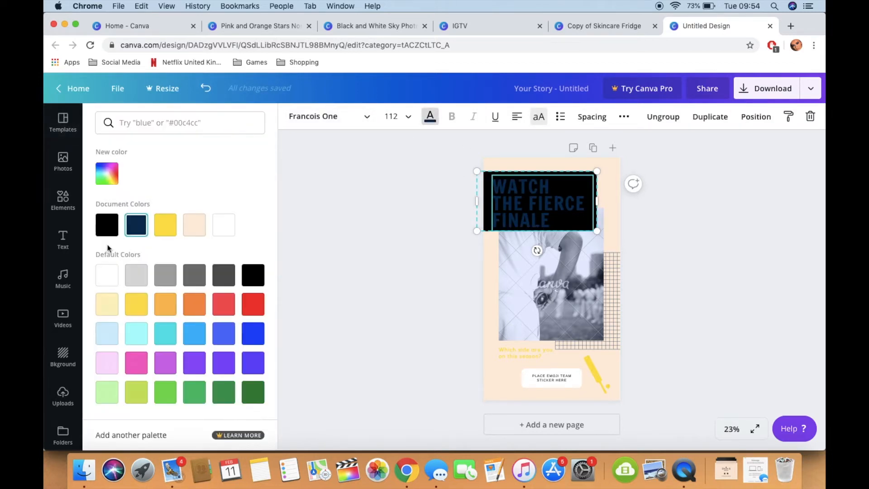
left_click(231, 235)
key("Escape")
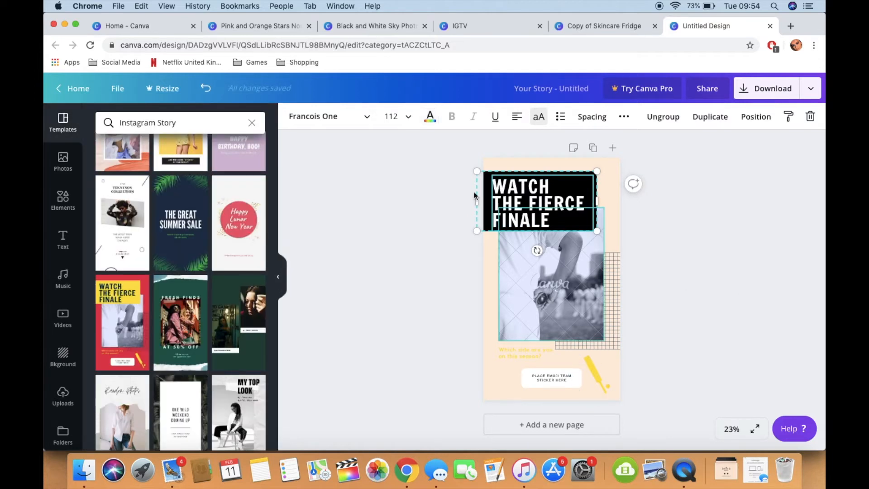
left_click(671, 266)
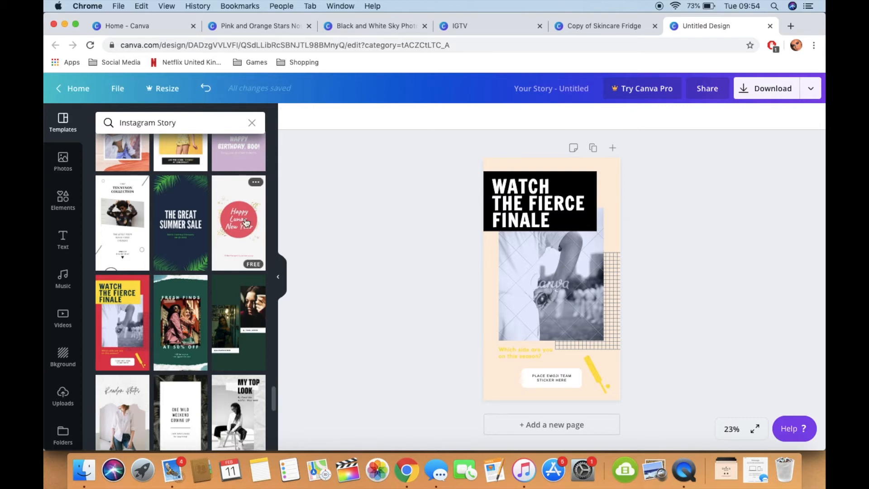
Step: Apply the "Personal Pampering" page from the 3 Photos Minimalist Instagram Story template set to the story
scroll(246, 221, "down", 10)
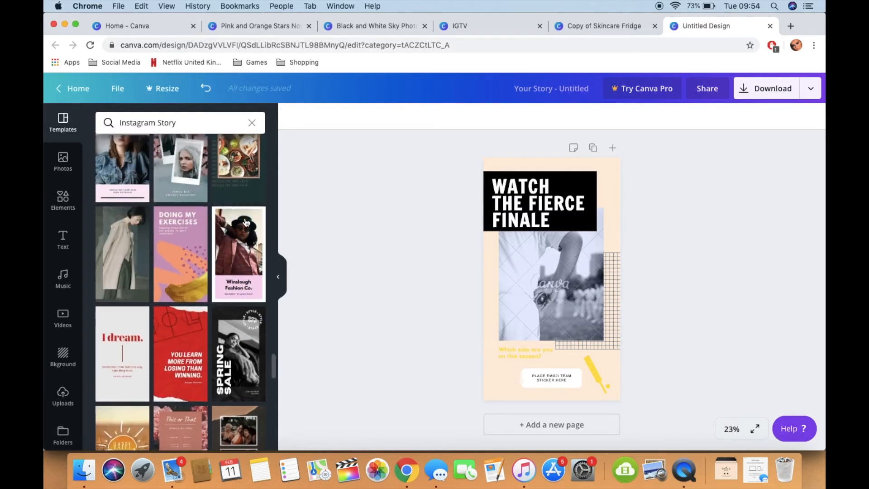
scroll(246, 239, "up", 10)
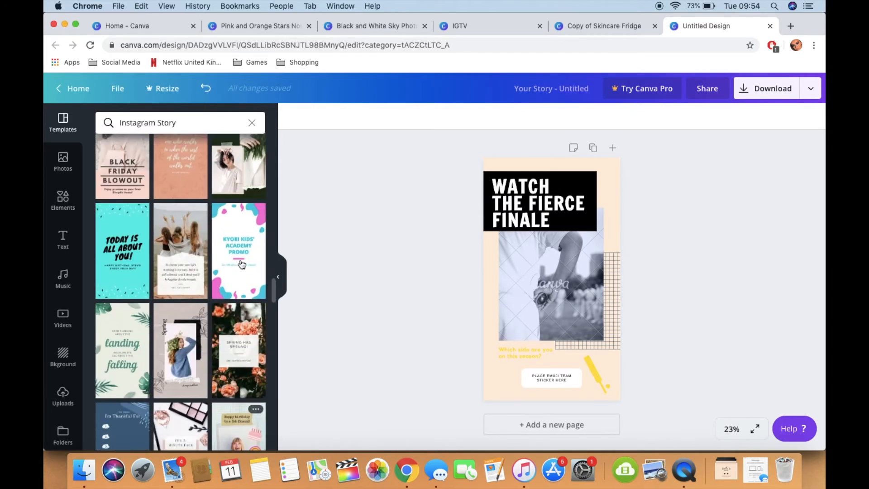
scroll(240, 273, "up", 2)
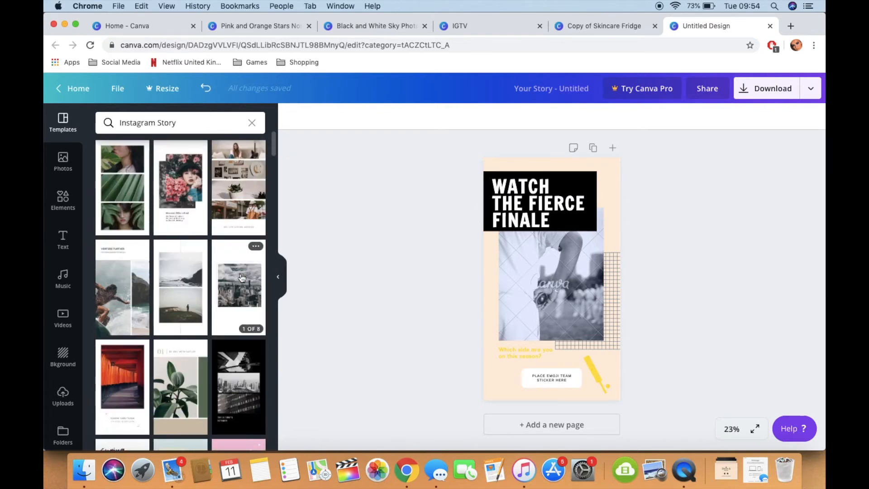
left_click(125, 187)
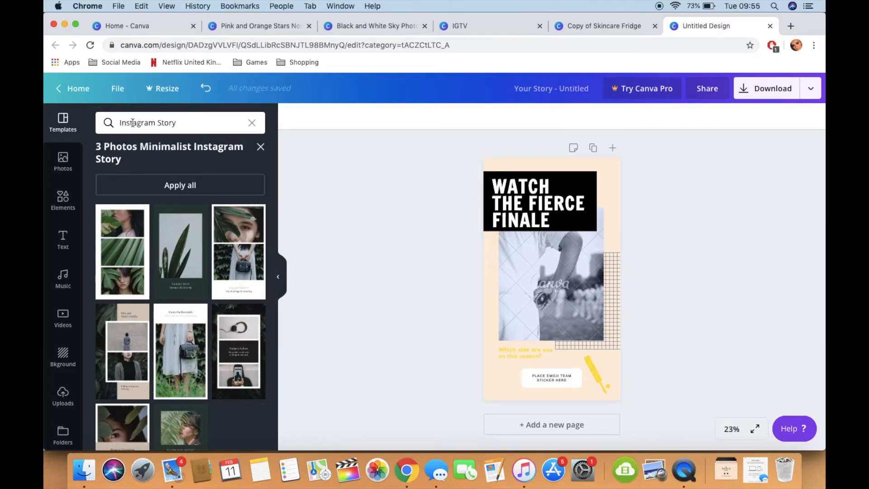
scroll(193, 360, "down", 2)
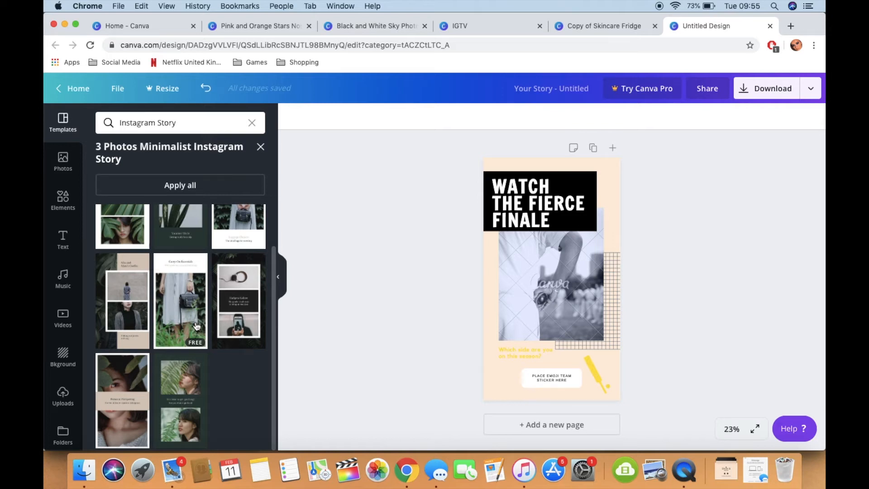
left_click(144, 381)
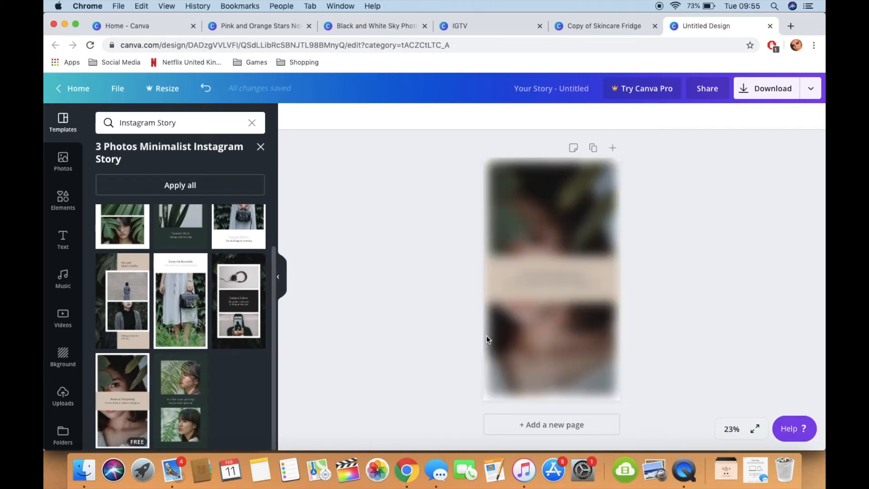
Step: Delete the woman's photo behind the beige "Personal Pampering" banner
left_click(570, 292)
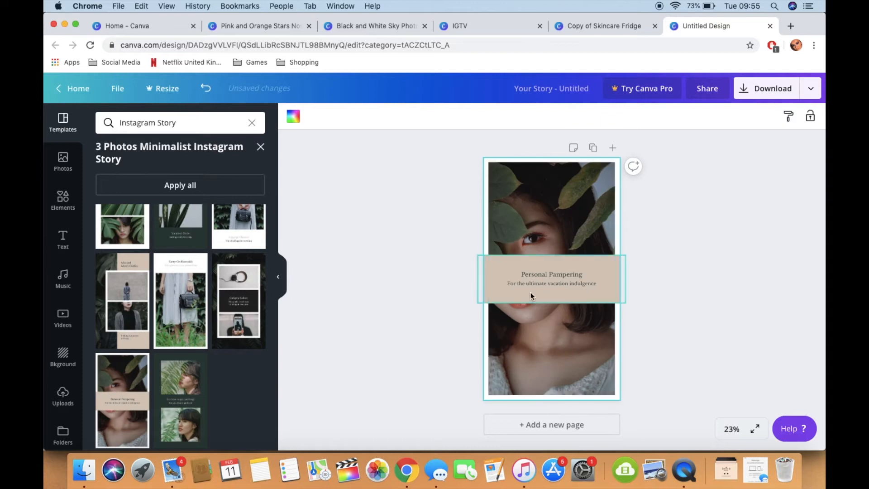
left_click(564, 203)
key("Delete")
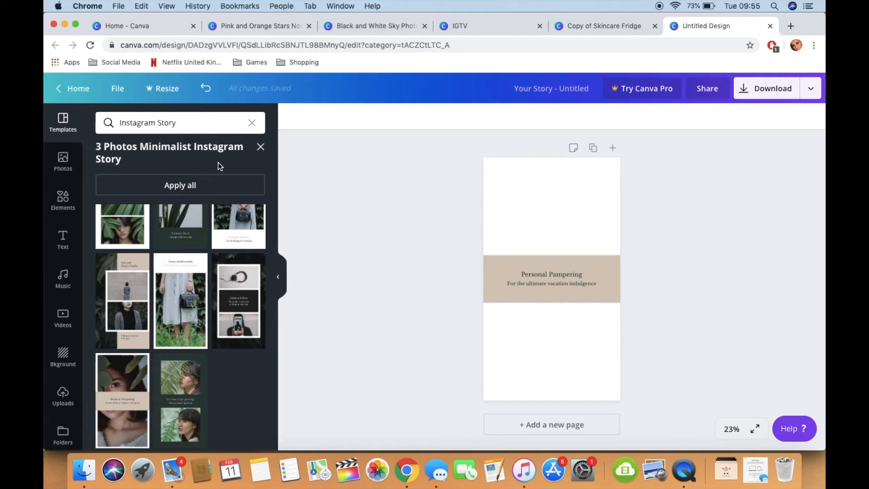
Step: Return to the general template list and apply the story template with the city street and photographer photos
left_click(63, 129)
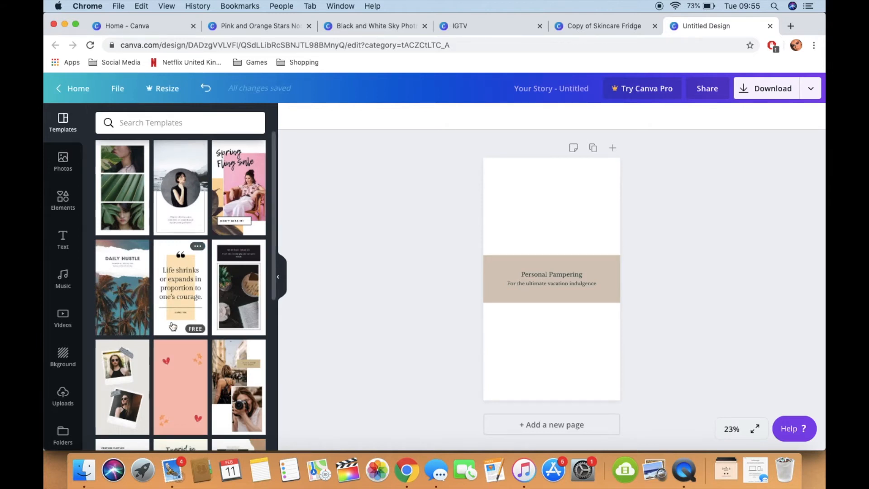
scroll(174, 325, "down", 2)
left_click(235, 371)
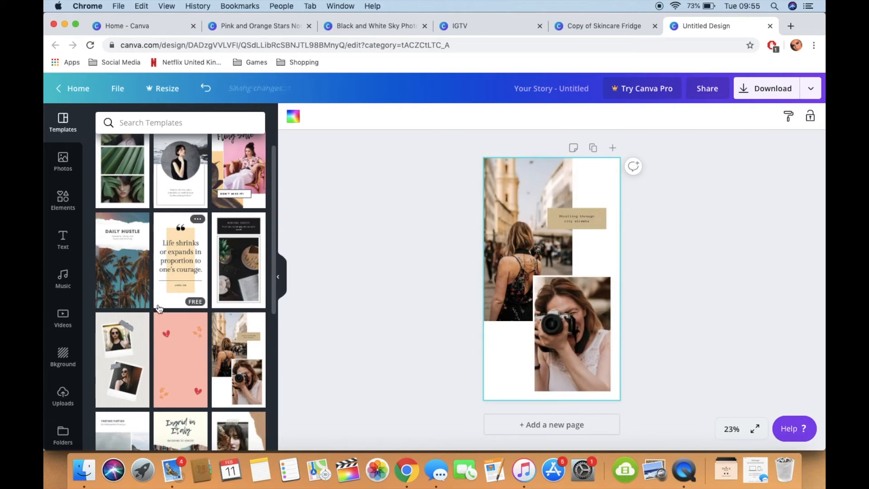
Step: From the Polaroid Minimalist Modern Your Story set, try the necklace page and apply the page with two taped polaroids of a woman in sunglasses
scroll(159, 310, "down", 5)
left_click(120, 272)
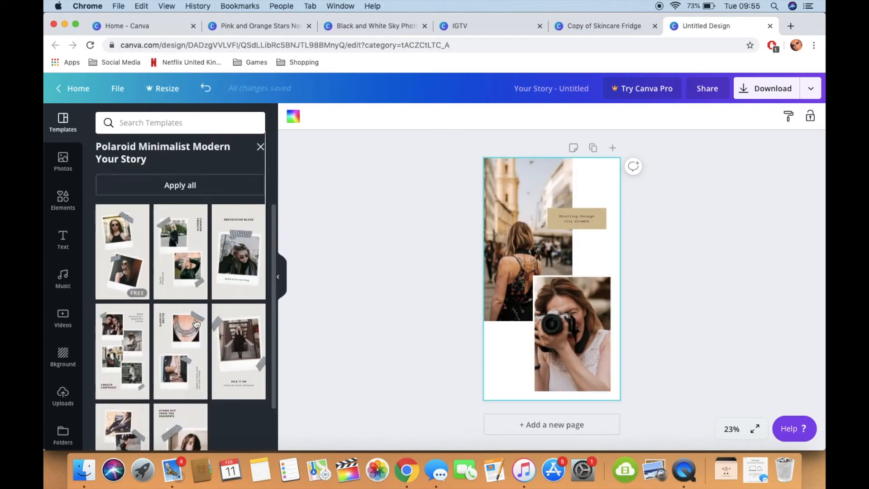
left_click(188, 346)
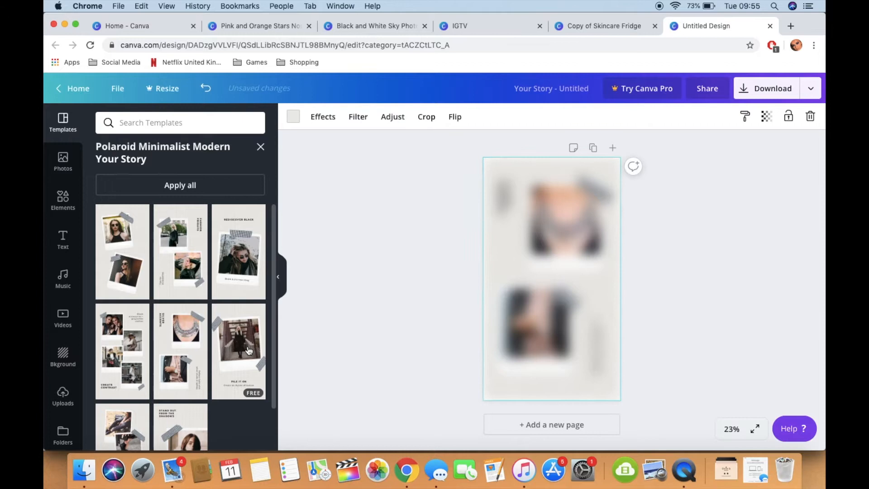
left_click(132, 265)
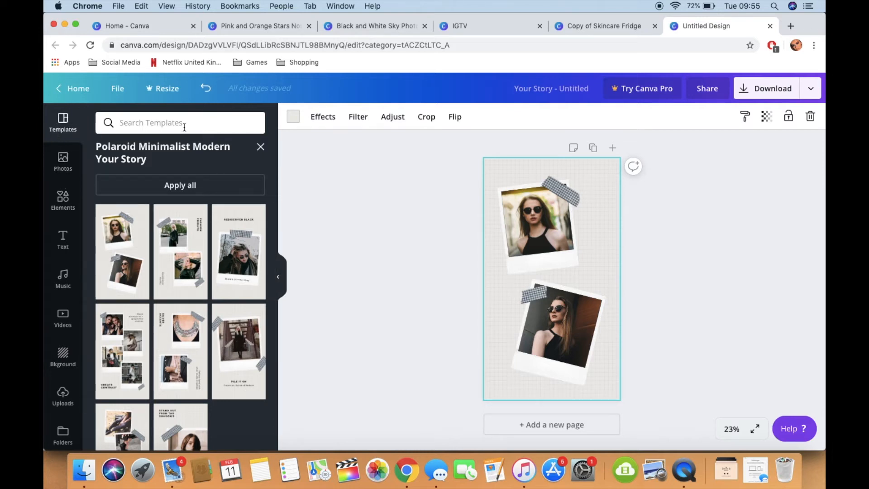
Step: Leave the polaroid set, open the Blue Bordered Photo Modern Travel Vacation Your Story set and apply its "Holiday Getaway" page
left_click(262, 152)
scroll(221, 308, "down", 5)
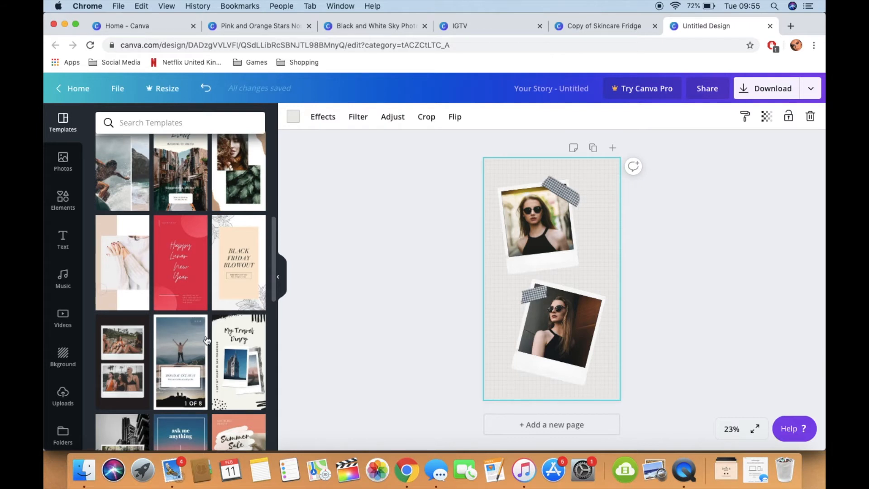
left_click(186, 341)
left_click(130, 268)
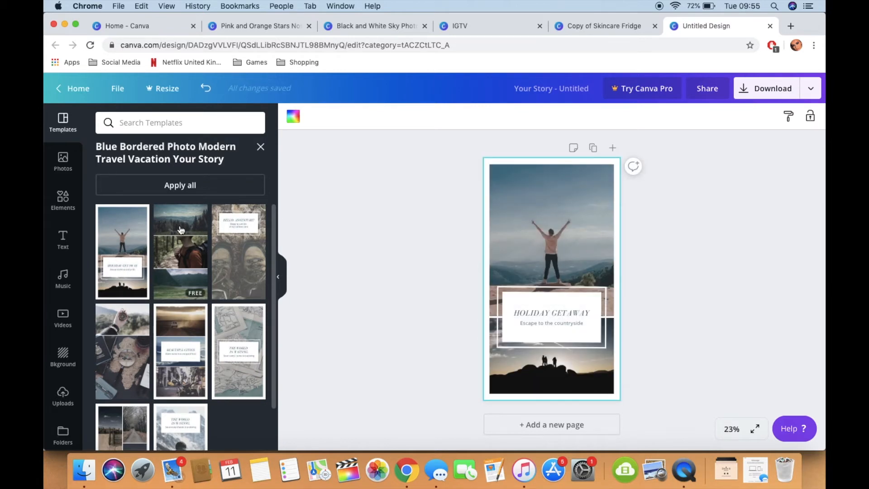
Step: Try the three-landscape and "Hello, Adventure!" pages of the travel set and settle on the compass and map page
left_click(185, 253)
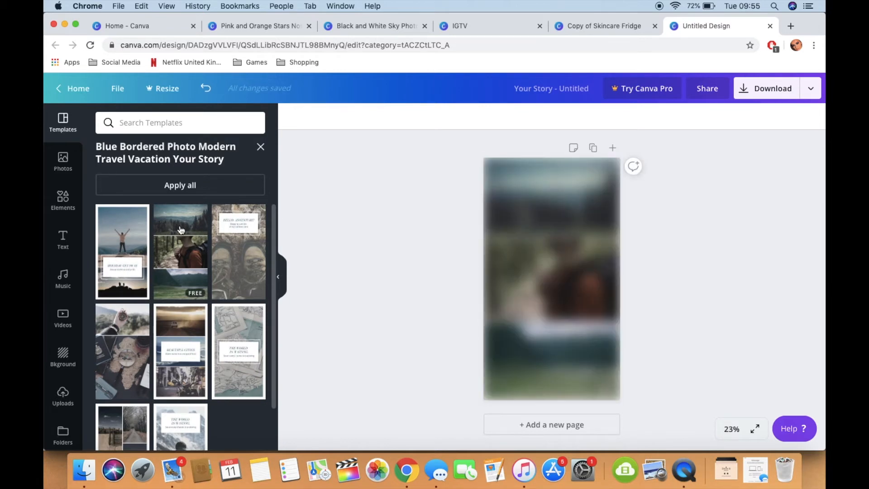
left_click(256, 258)
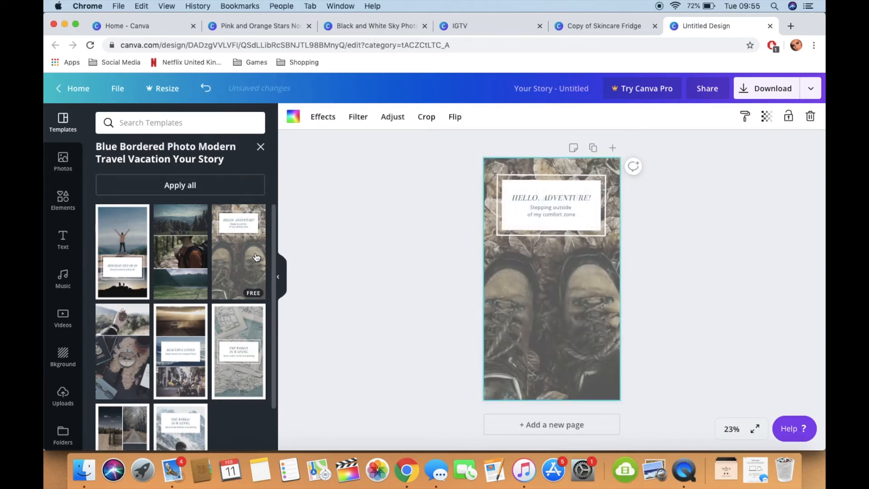
left_click(125, 358)
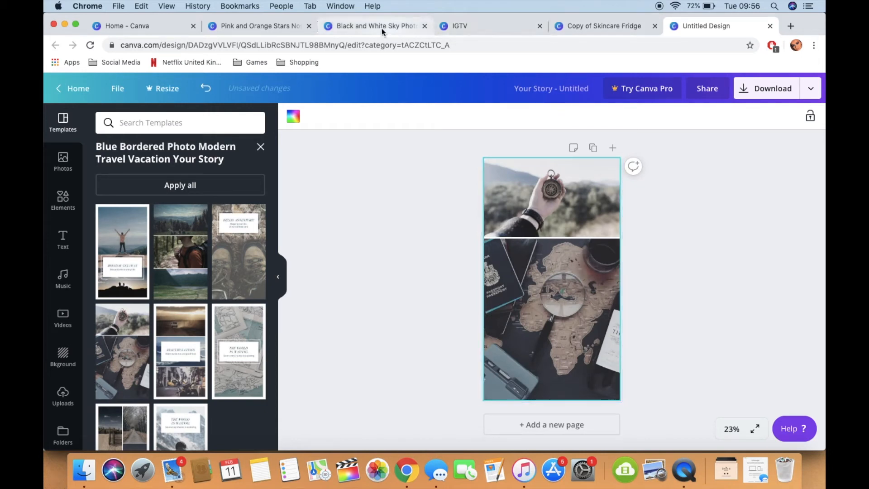
Step: Switch to the Pink and Orange Stars Nostalgia Nature Quote design and browse the available templates beside it
left_click(274, 26)
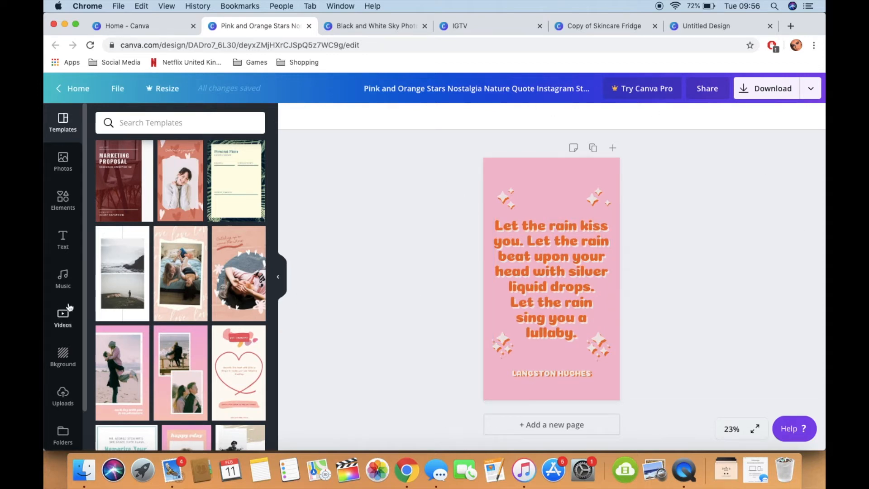
scroll(189, 339, "down", 5)
scroll(189, 339, "down", 10)
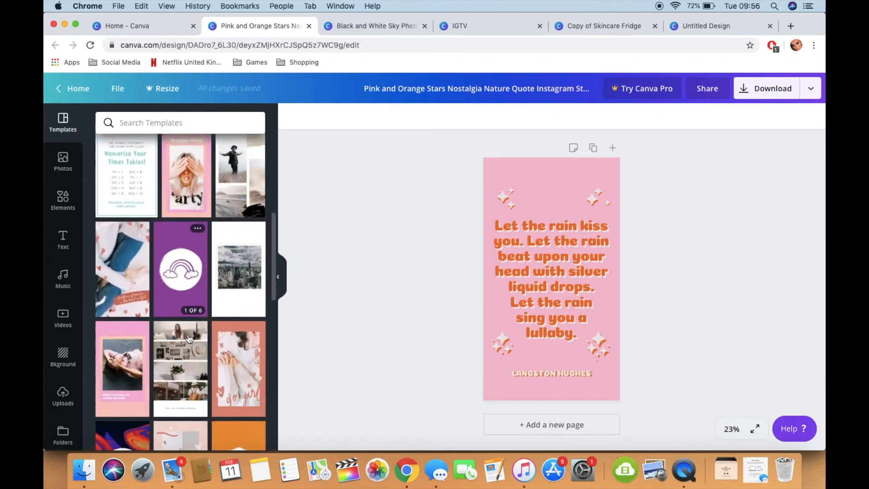
scroll(189, 338, "down", 1)
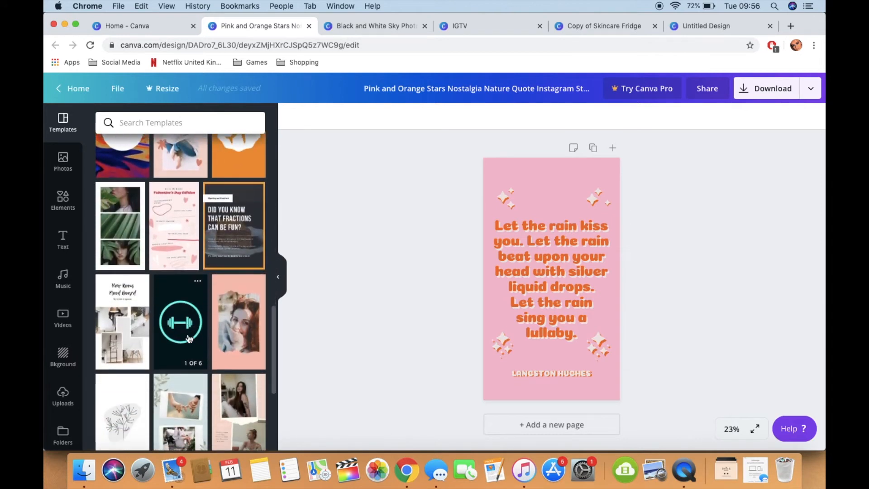
scroll(189, 339, "down", 3)
scroll(190, 339, "down", 3)
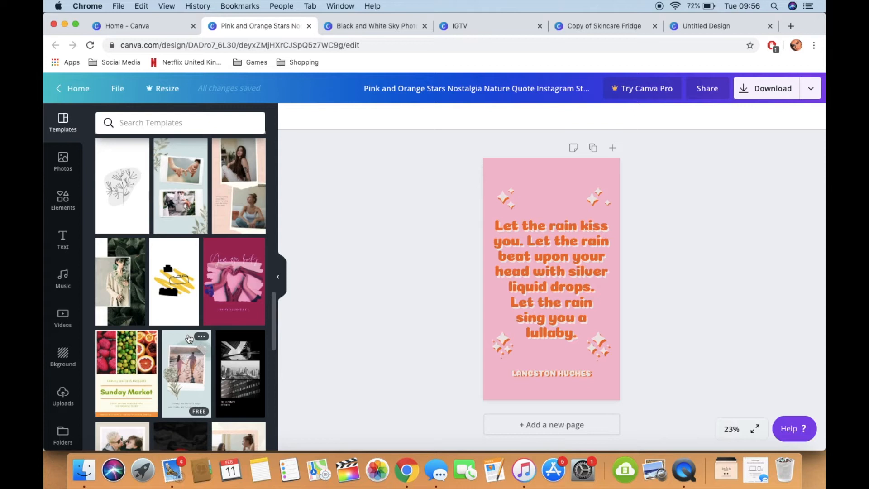
scroll(189, 339, "down", 8)
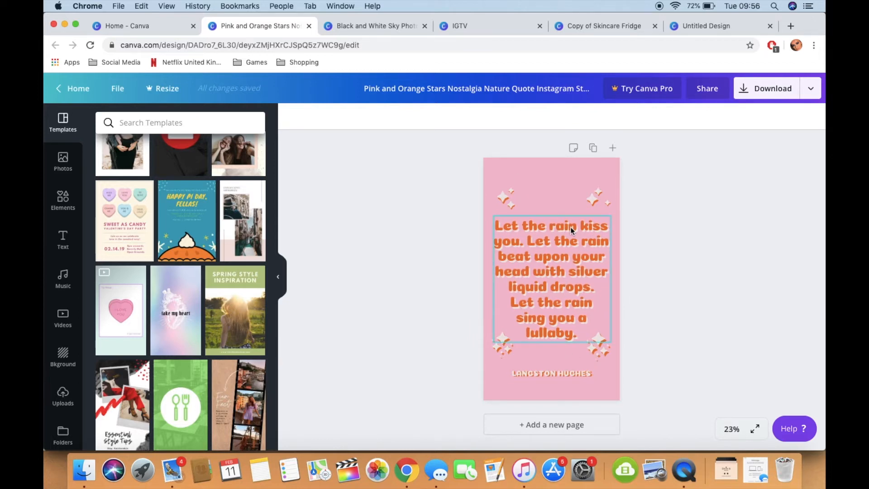
Step: Switch to the Black and White Sky Photo fill-in-the-blanks design, view it in full screen and exit the full-screen view
left_click(395, 31)
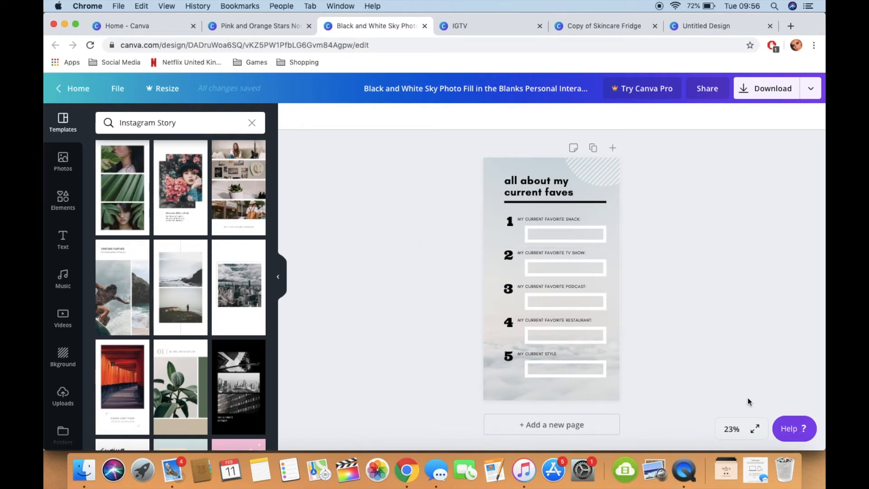
left_click(755, 428)
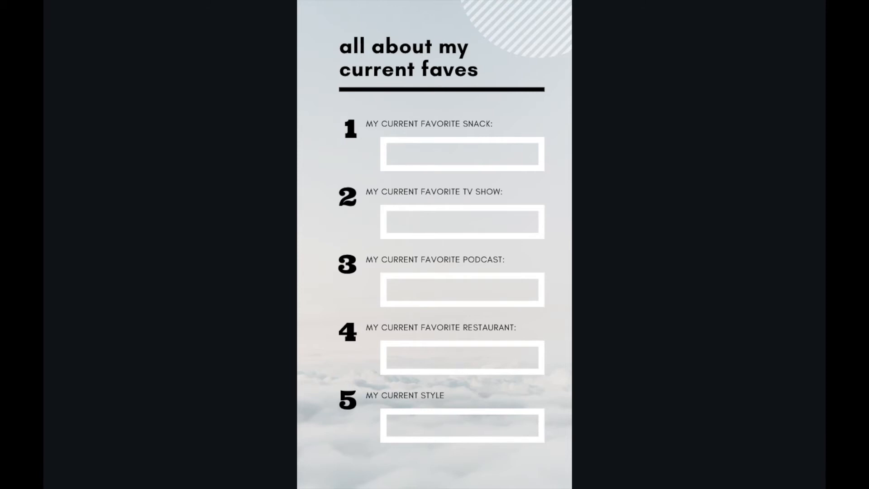
key("Escape")
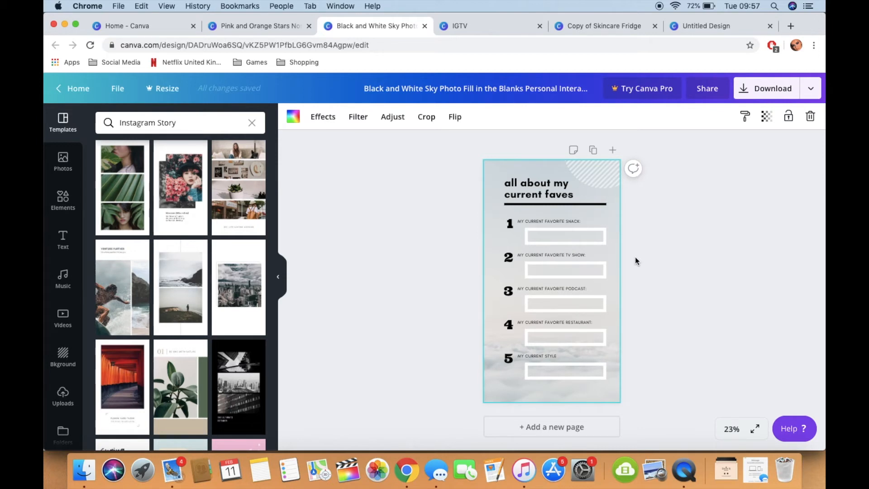
Step: Switch to the IGTV design and select the phone-framed video in the middle of the story
left_click(477, 30)
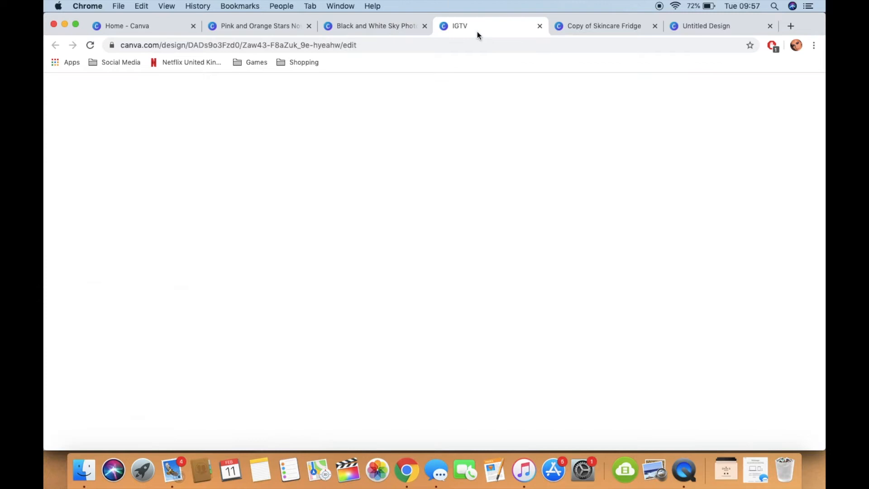
left_click(672, 267)
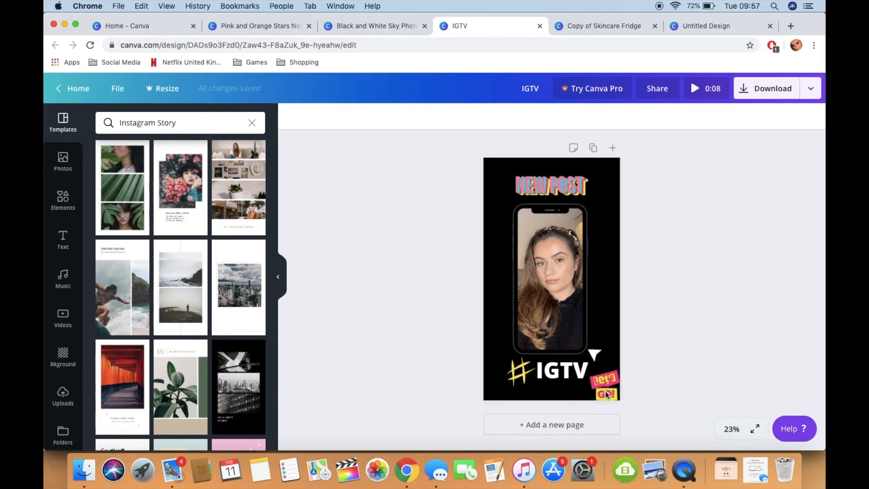
left_click(548, 272)
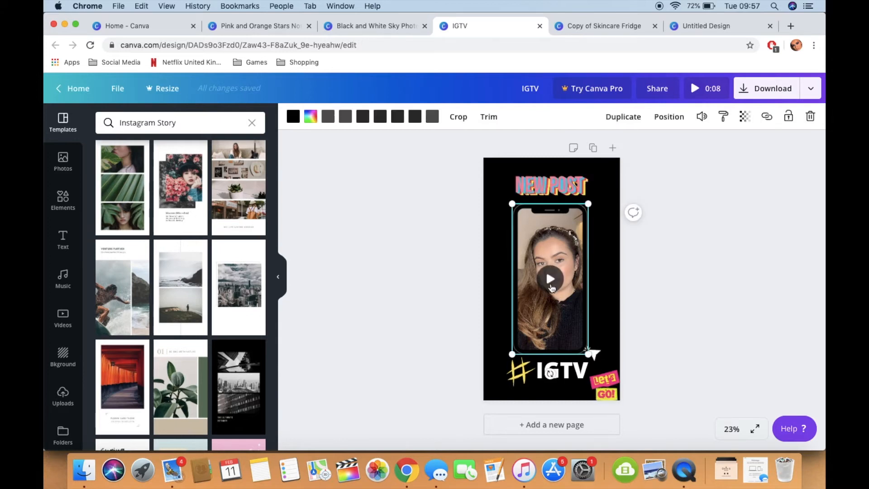
Step: Show all frames in the elements library and look through the device, shape, letter and number frames
left_click(63, 200)
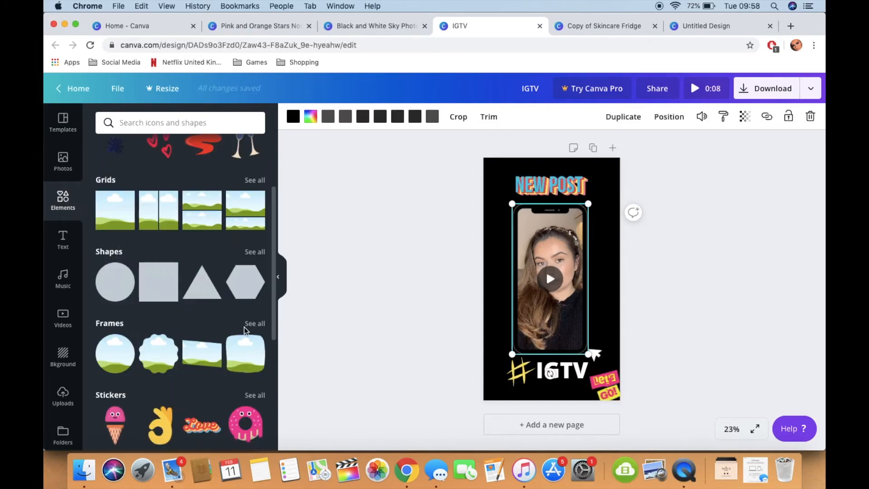
left_click(252, 323)
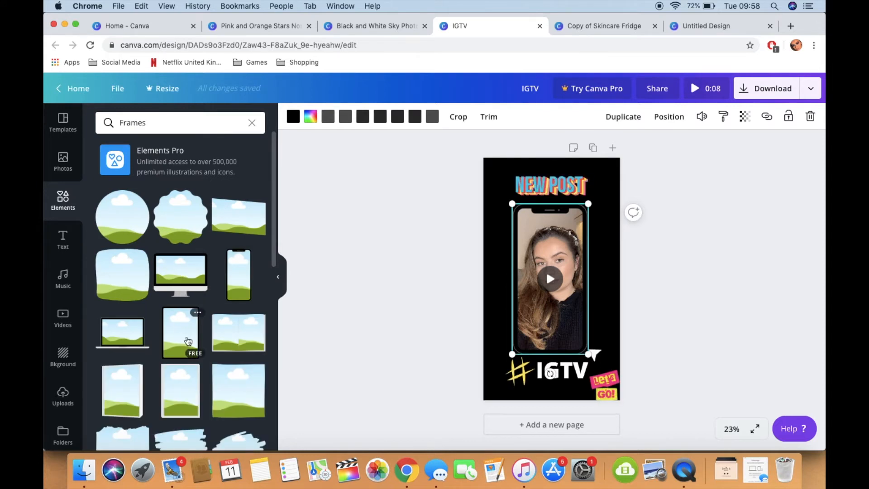
scroll(188, 341, "down", 15)
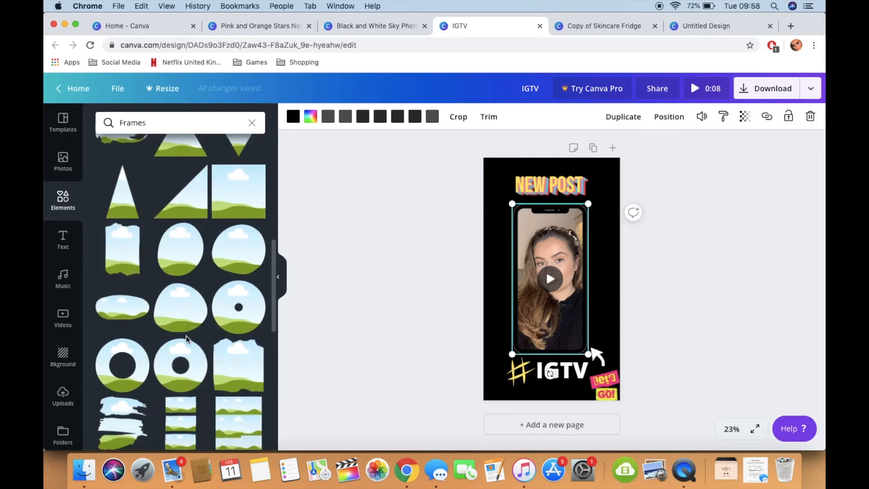
scroll(186, 336, "down", 5)
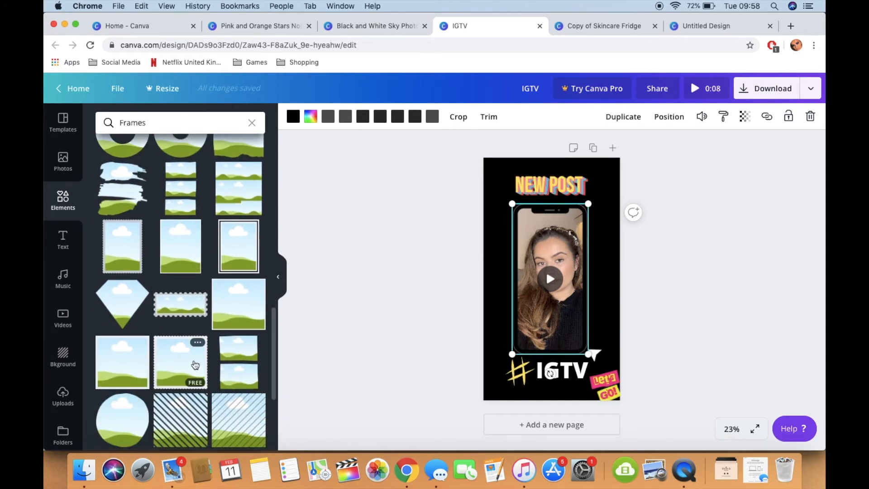
scroll(203, 343, "down", 10)
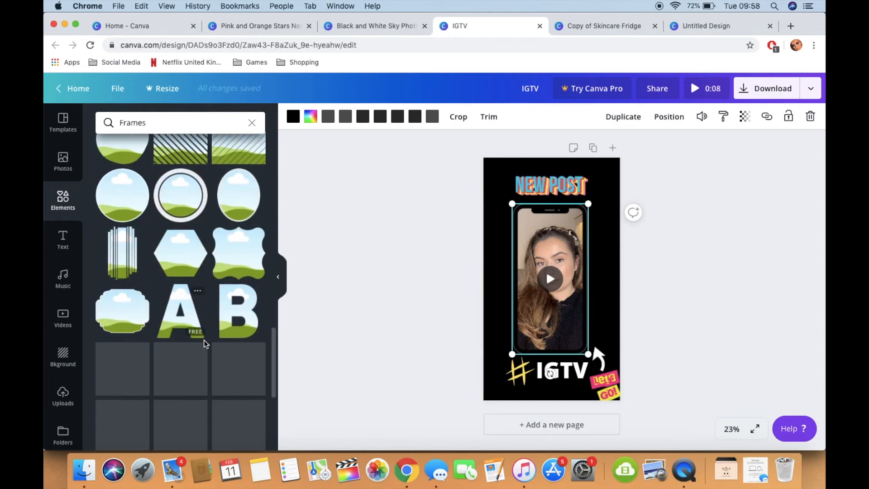
scroll(204, 343, "down", 20)
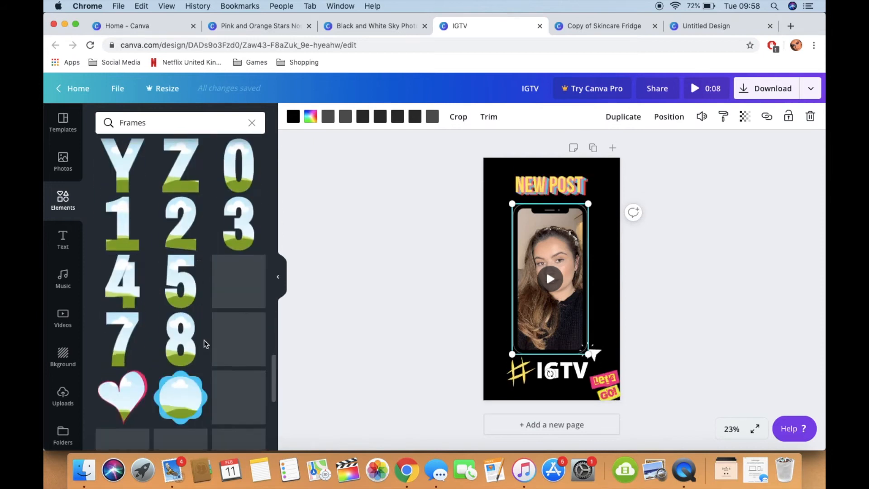
Step: Look through the remaining frames in the elements library and deselect the phone-framed video
scroll(204, 349, "down", 4)
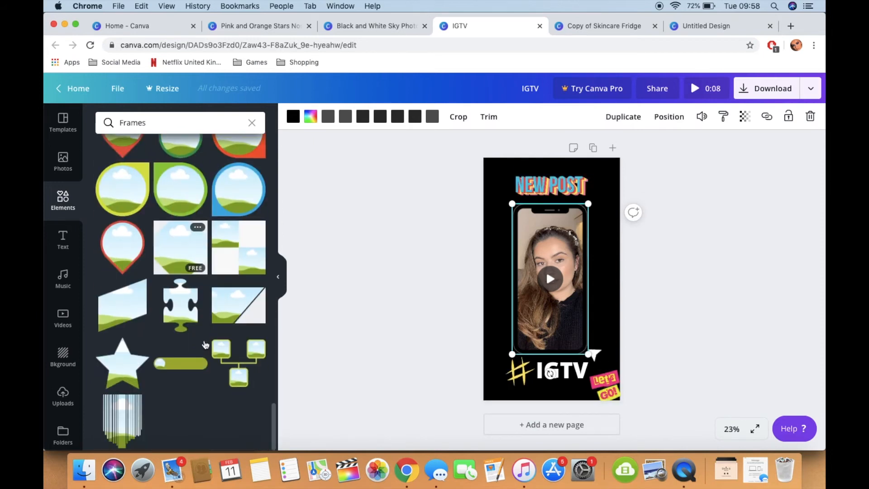
left_click(721, 305)
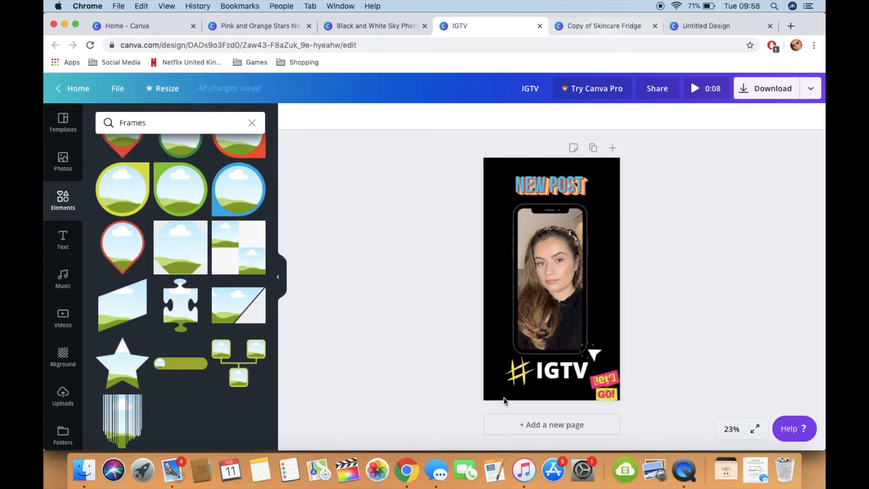
Step: Switch to the Copy of Skincare Fridge design and preview the video framed in the computer screen
left_click(602, 29)
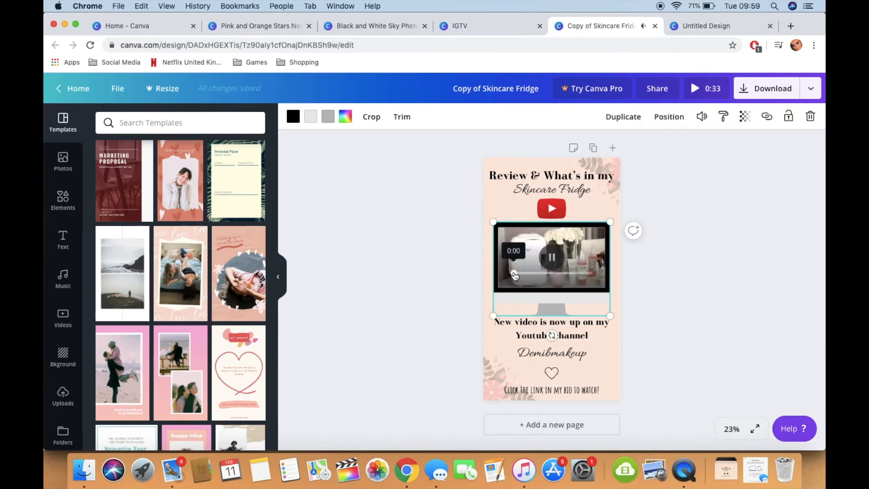
left_click(735, 288)
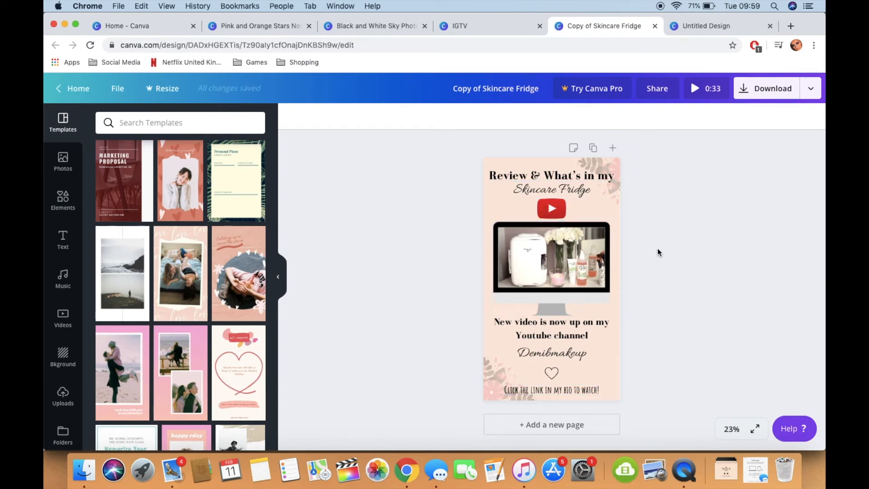
left_click(553, 267)
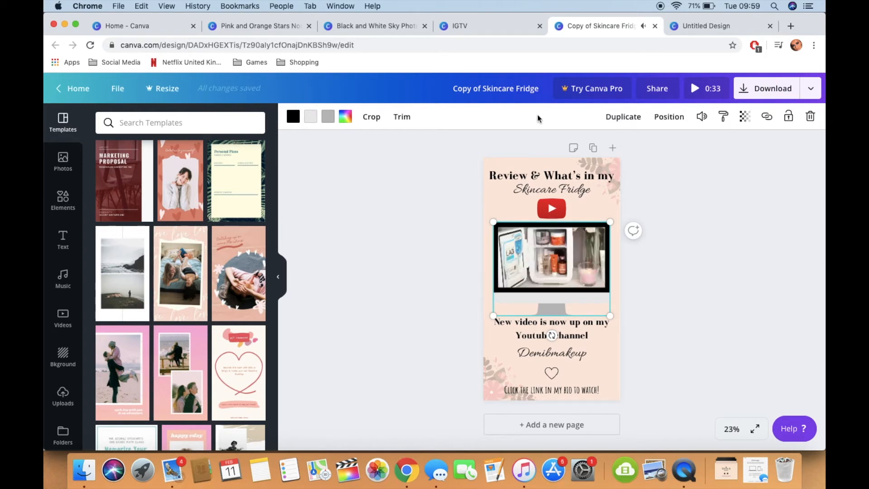
Step: Switch to the Untitled Design, leave the travel template set and apply the two-photo city streets template with the tan caption
left_click(706, 26)
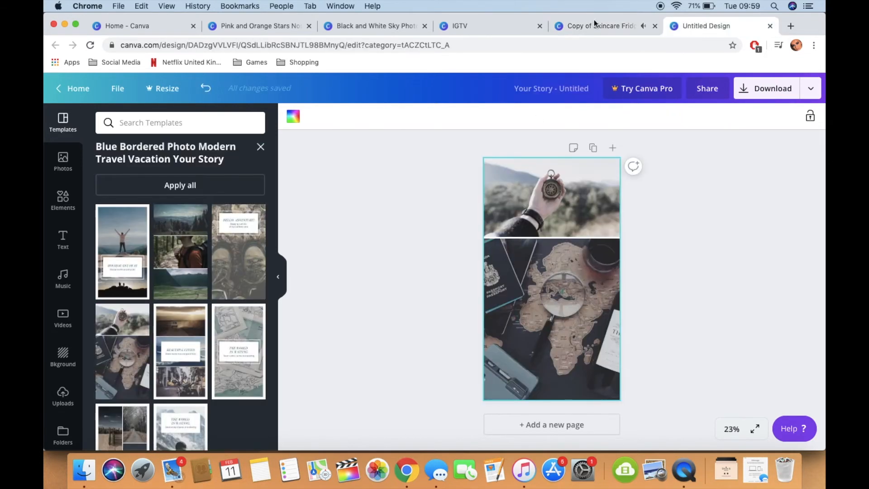
left_click(265, 154)
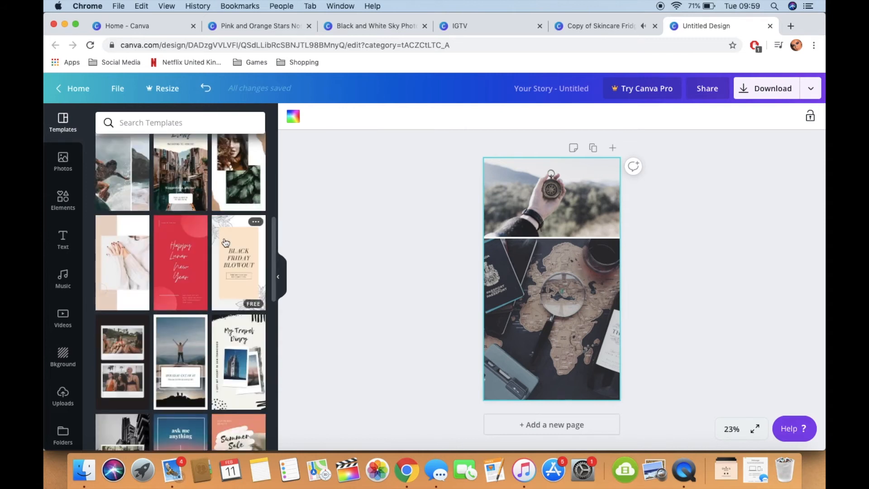
scroll(143, 227, "up", 5)
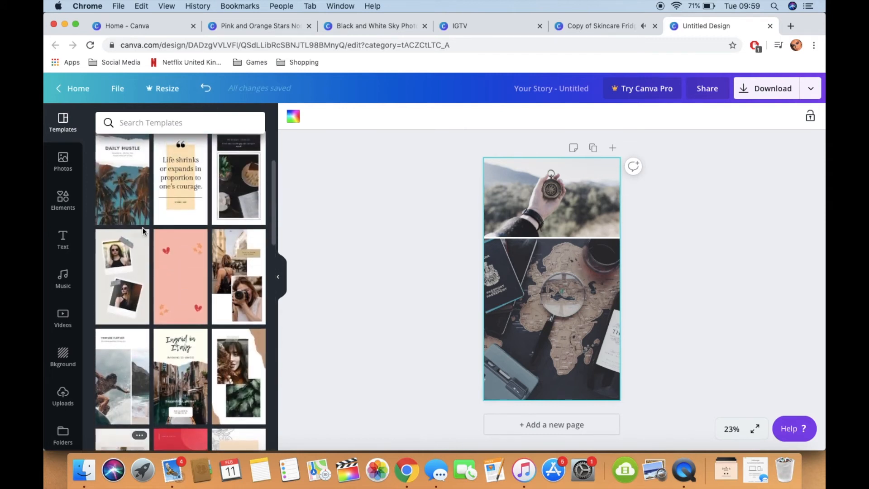
left_click(248, 272)
Step: Recolour the caption box behind the "Strolling through city streets" text to a custom pale cream
left_click(590, 217)
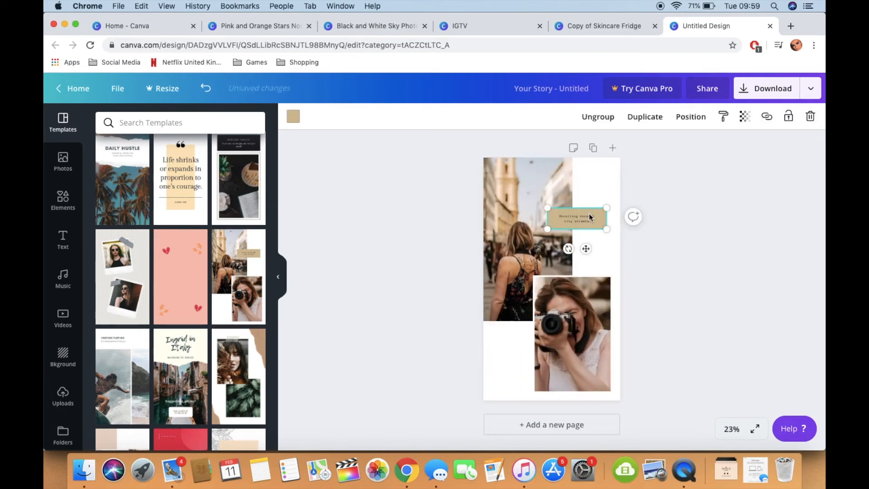
left_click(294, 118)
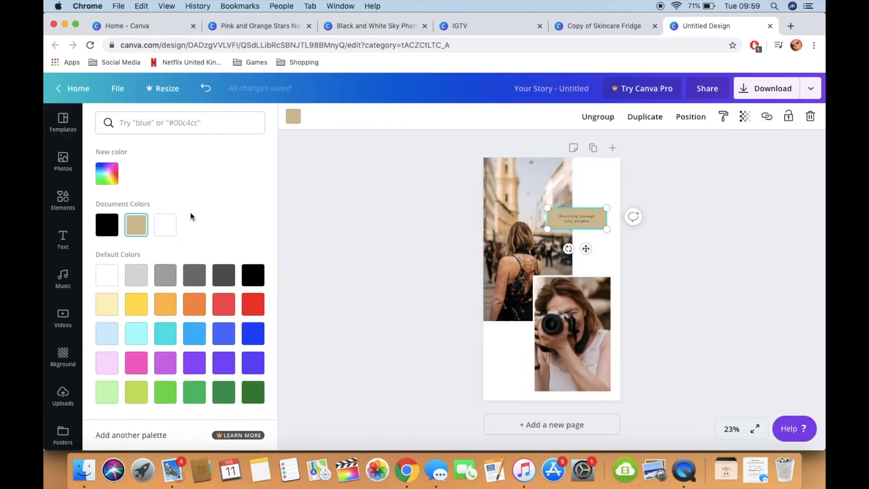
left_click(106, 180)
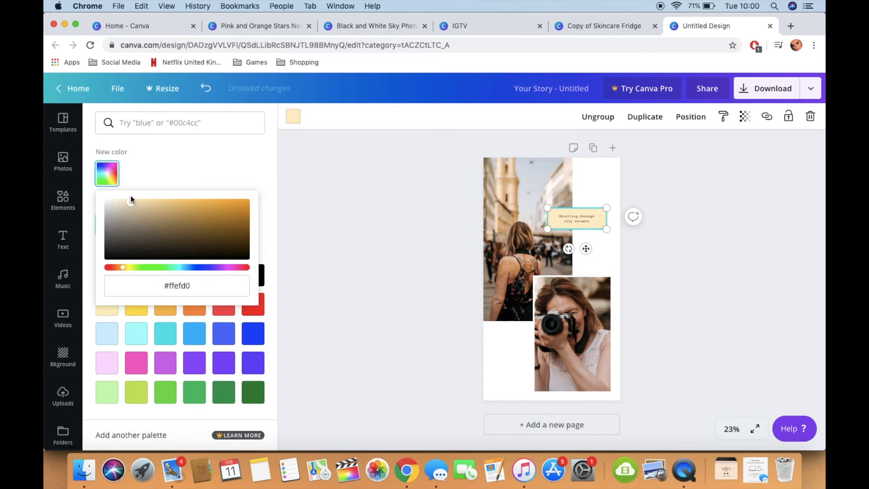
left_click_drag(130, 197, 128, 196)
left_click(663, 268)
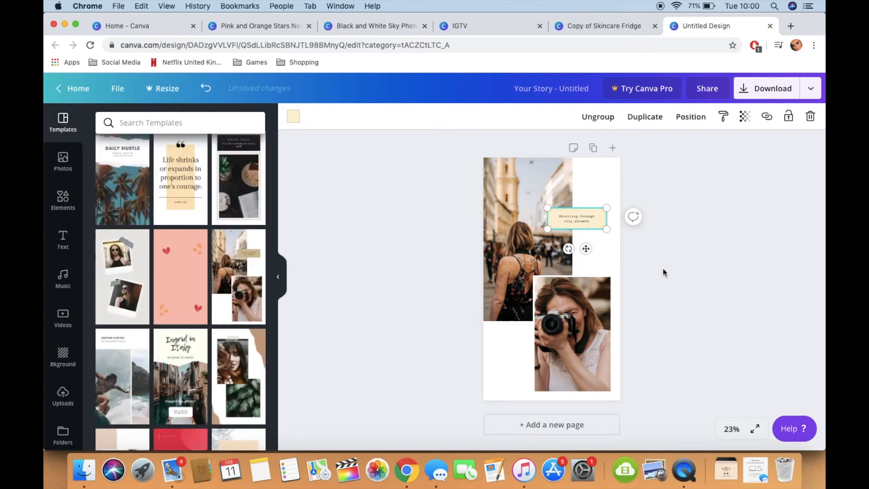
Step: Delete the template's street photo and camera photo from the story page
left_click(516, 252)
key("Delete")
left_click(580, 308)
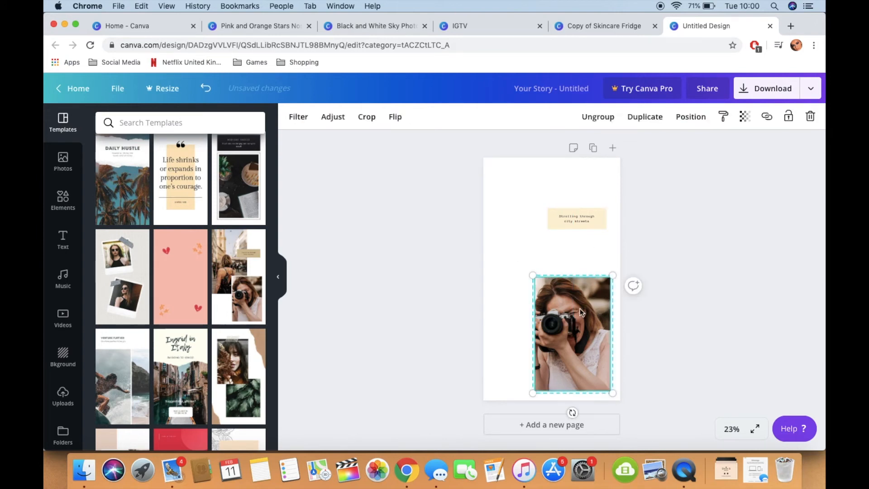
key("Delete")
Step: Add two portrait photos from the uploaded images to the story page
left_click(63, 396)
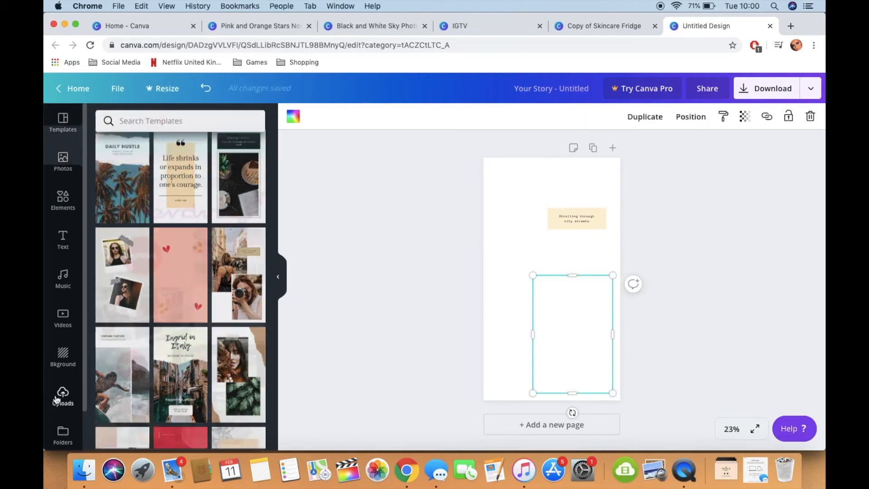
scroll(185, 301, "down", 3)
scroll(185, 301, "down", 5)
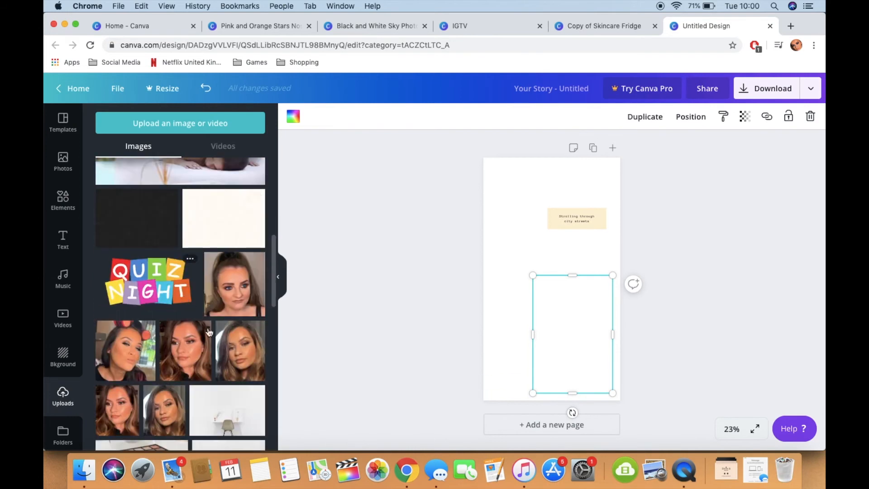
left_click(253, 351)
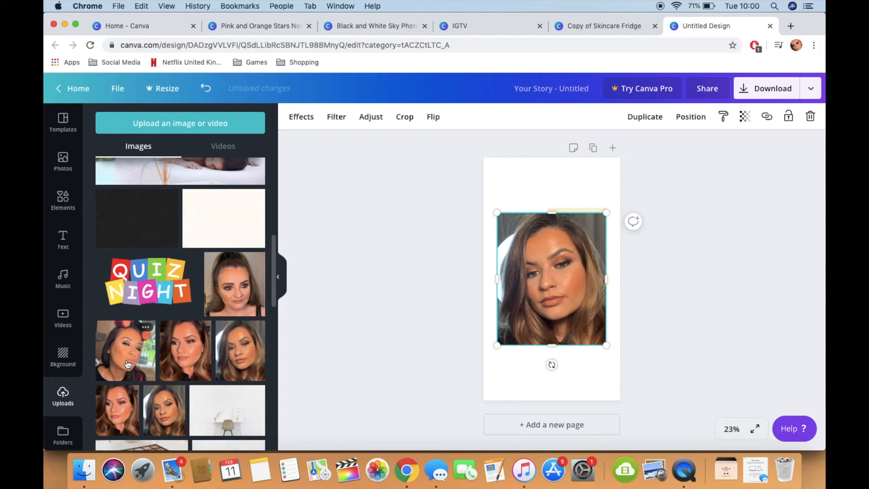
left_click(126, 408)
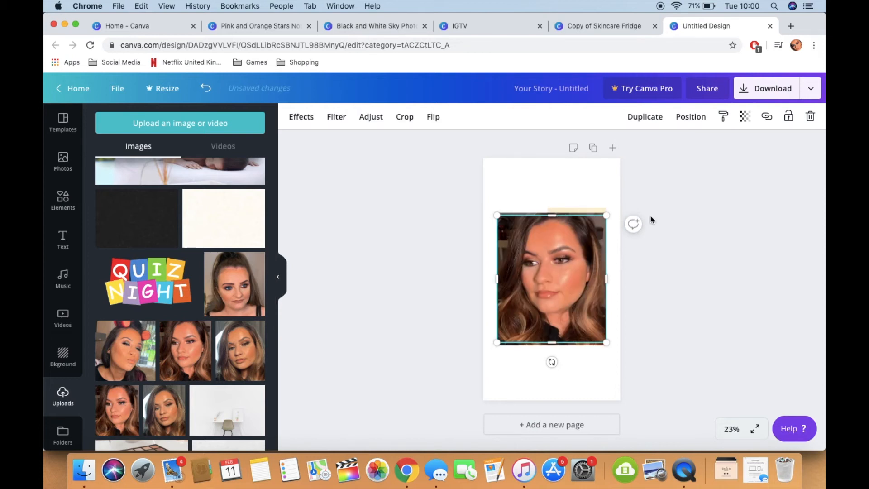
Step: Move one portrait to the page's lower-right corner and the other to its upper-left corner, overlapping slightly
left_click(278, 277)
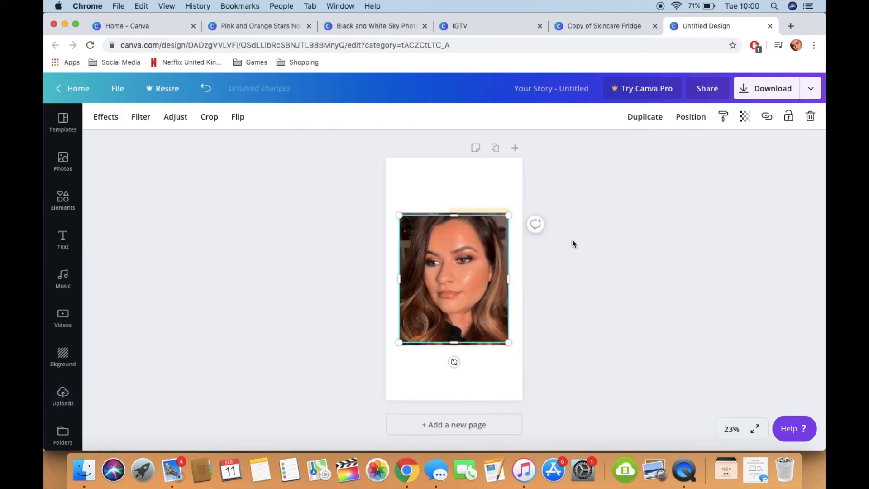
left_click_drag(427, 237, 447, 298)
left_click(428, 252)
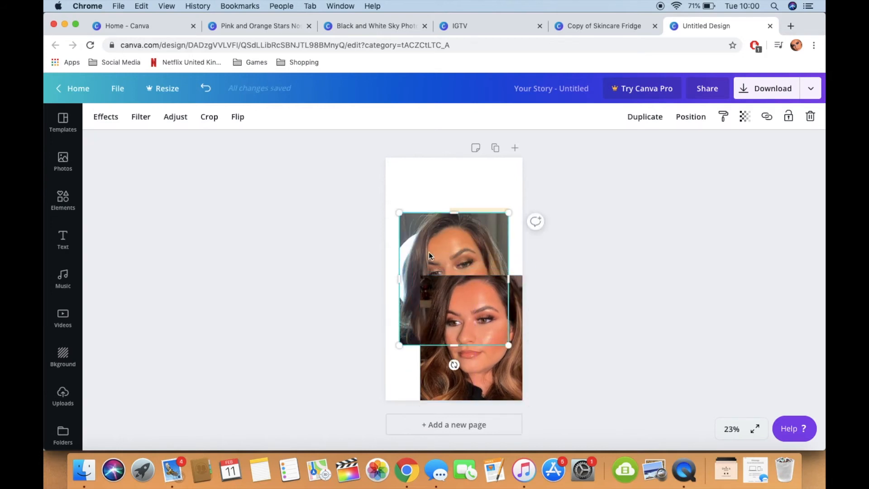
left_click_drag(428, 251, 409, 197)
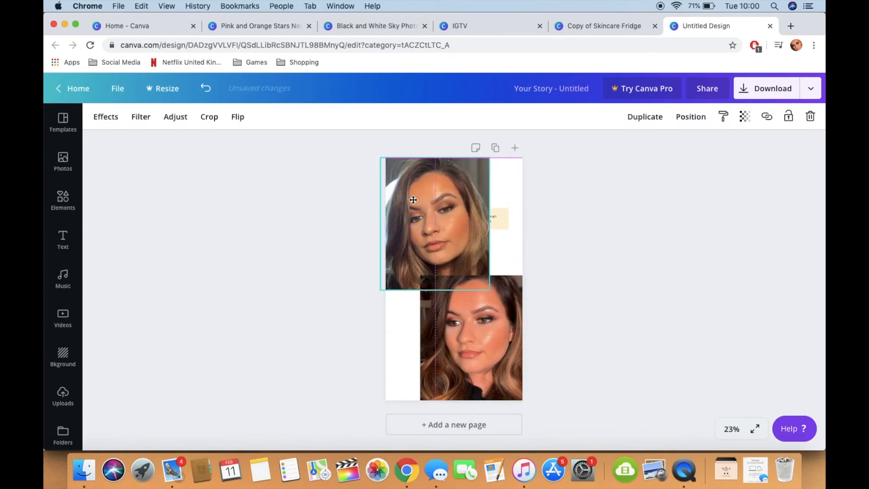
Step: Send the upper portrait backward so that it sits behind the caption box
left_click(700, 116)
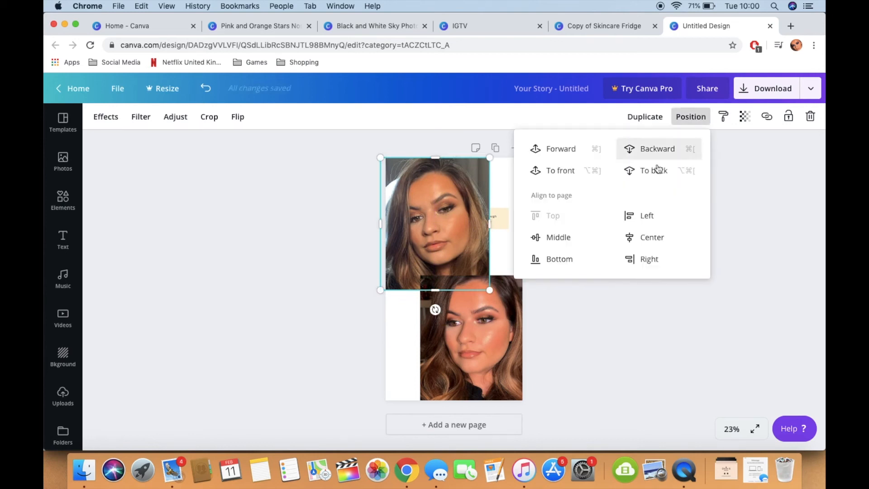
left_click(657, 149)
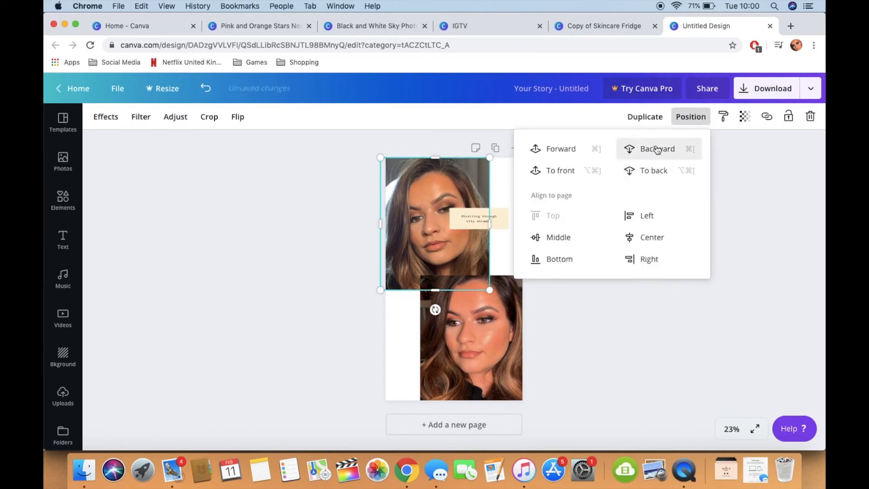
left_click(546, 377)
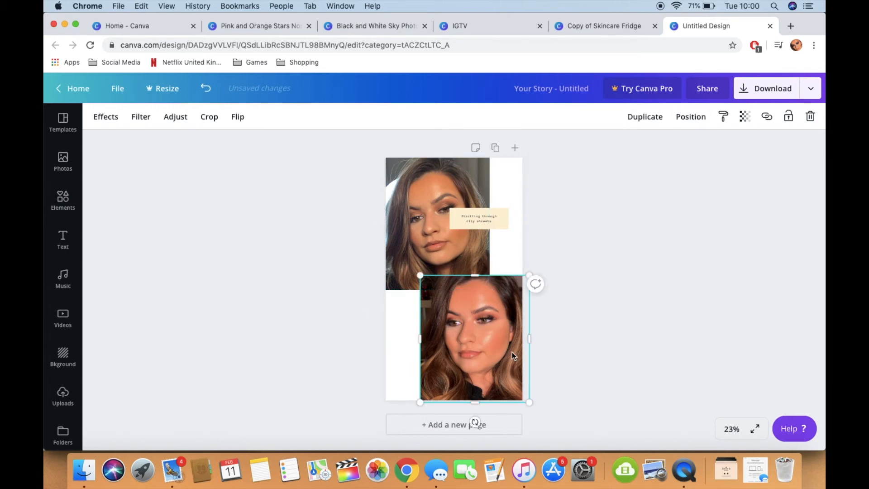
left_click(574, 319)
Step: Move the caption box to the page's lower-left edge and bring it forward in front of the lower portrait
left_click(505, 227)
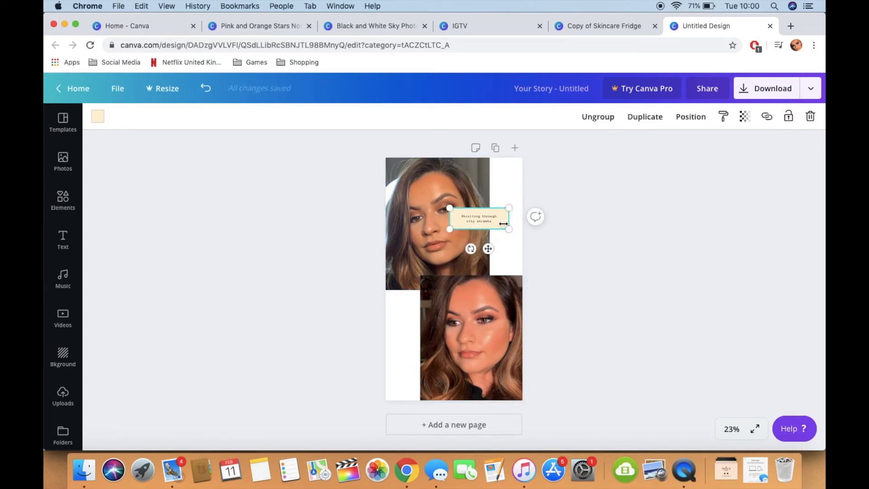
left_click_drag(496, 224, 432, 380)
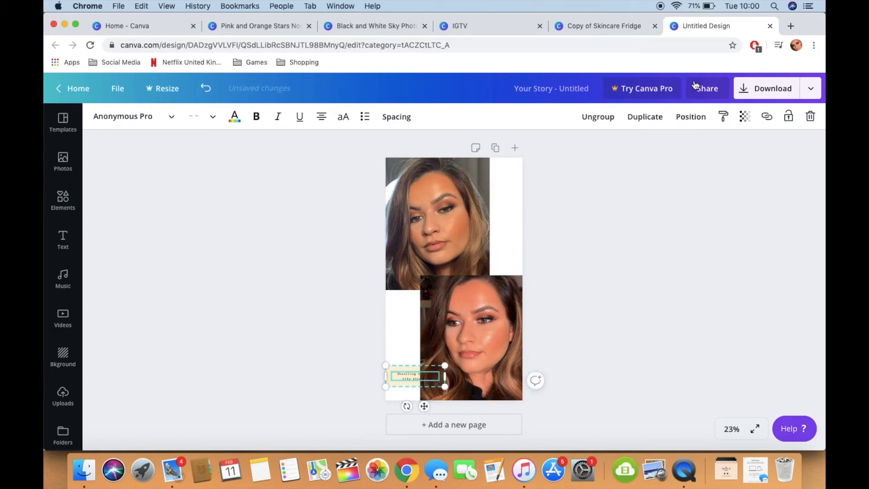
left_click(692, 116)
left_click(574, 153)
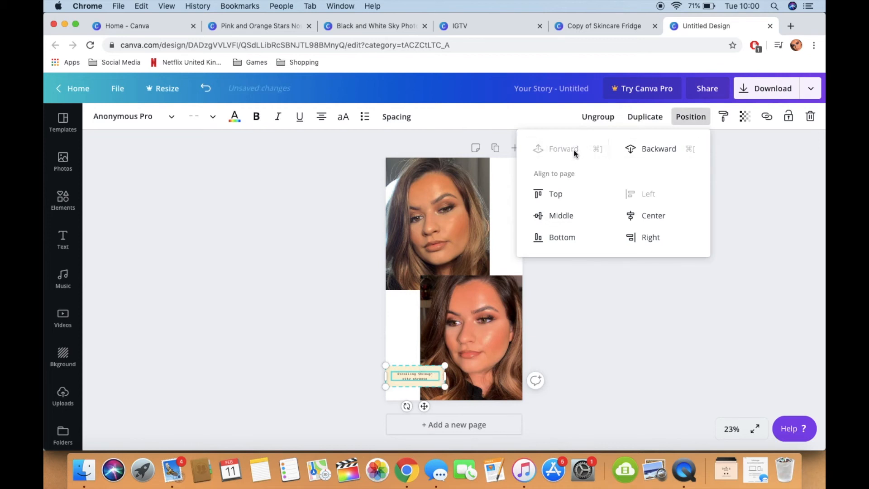
left_click(558, 343)
Step: Shift the lower portrait slightly down and to the right on the page
left_click(559, 343)
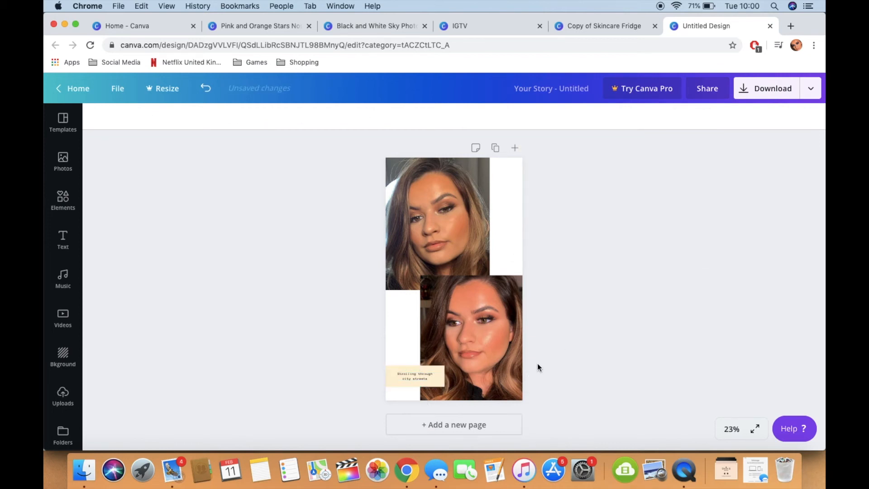
mouse_move(494, 323)
left_mouse_down()
mouse_move(497, 333)
mouse_move(501, 327)
left_mouse_up()
left_click(561, 306)
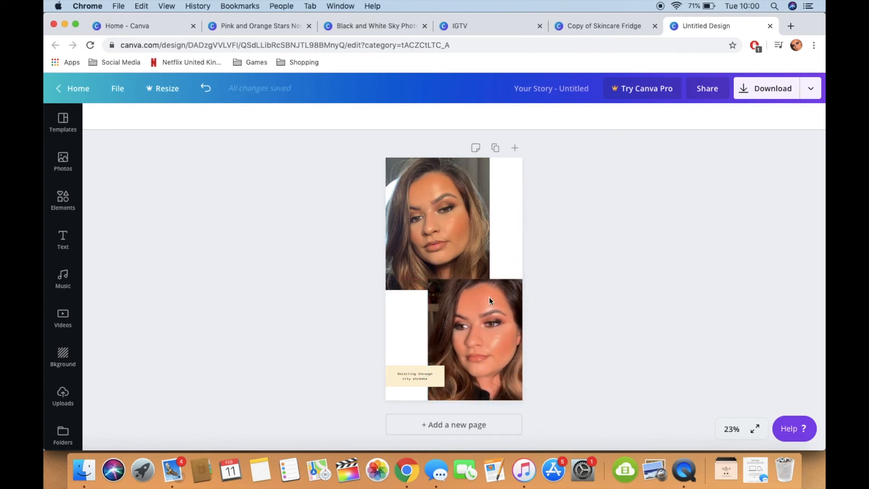
Step: Replace the caption text with "Celebrity Inspired Makeup Look" at font size 28
left_click(428, 373)
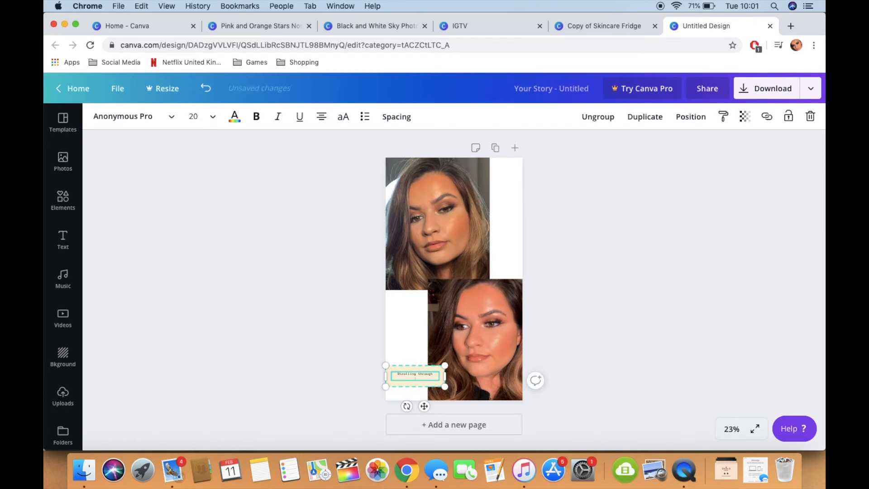
key("BackSpace")
key("BackSpace")
key("BackSpace")
key("BackSpace")
key("BackSpace")
key("BackSpace")
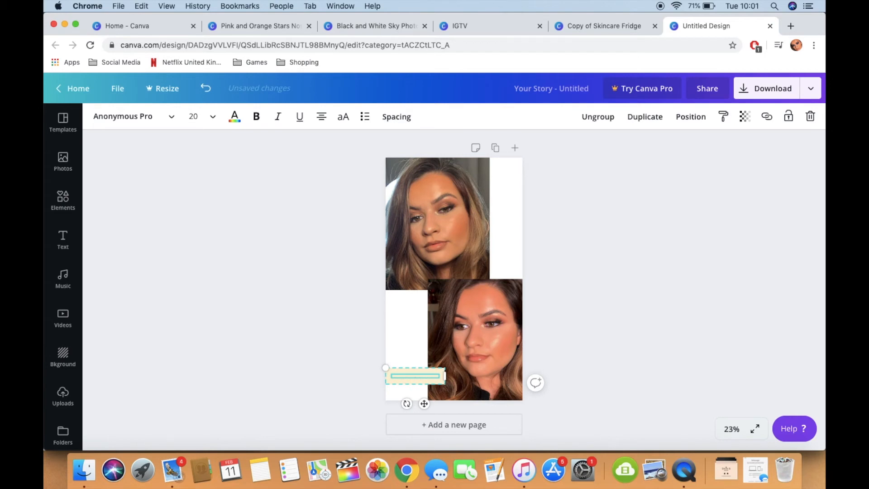
left_click(205, 119)
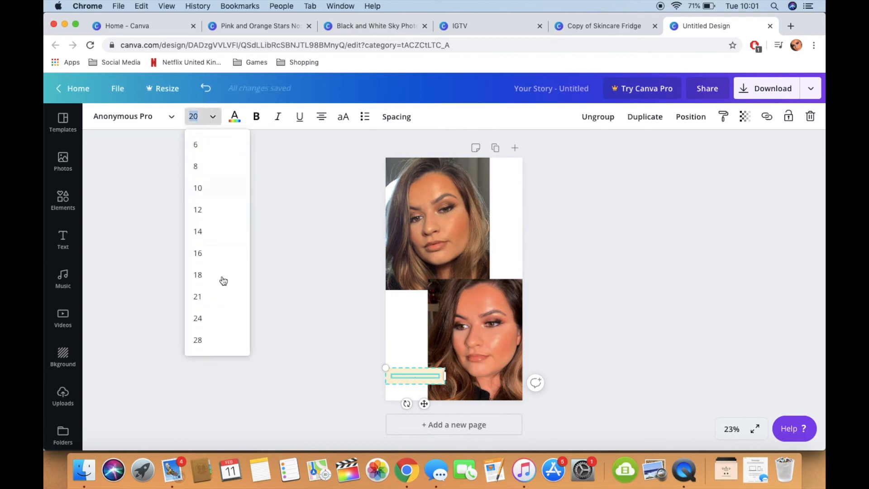
left_click(221, 340)
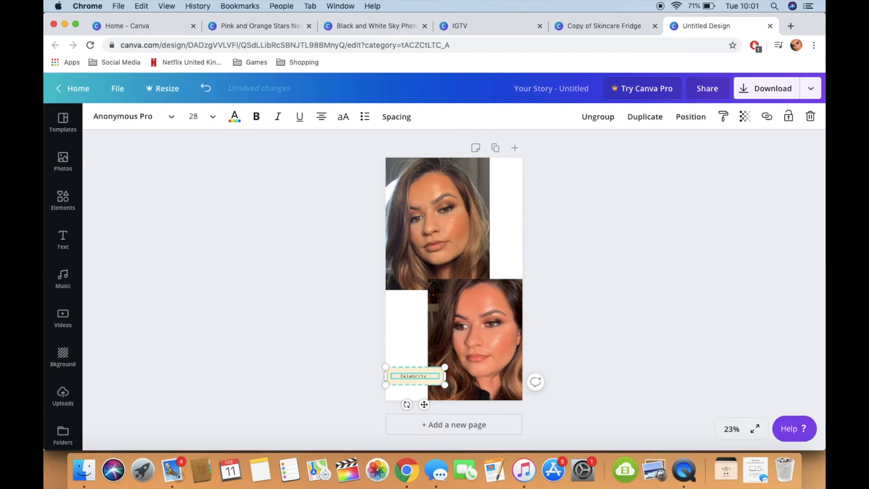
type("ired Makeup Look")
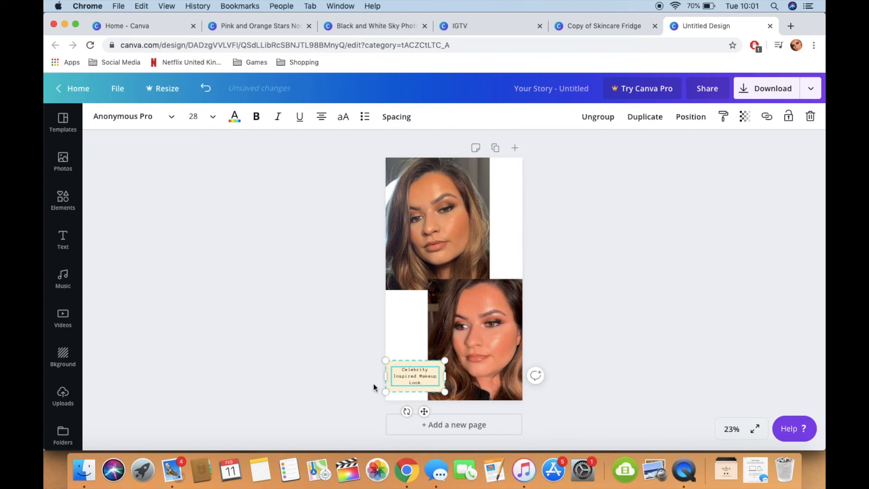
Step: Set the caption's font size to 32 and widen its box so the text fits on two lines
left_click_drag(448, 376, 452, 377)
left_click(202, 119)
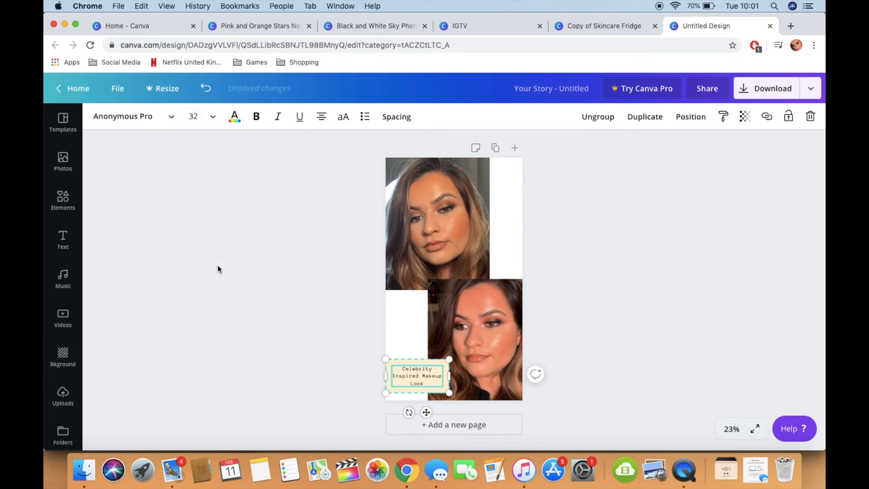
left_click_drag(452, 382, 479, 381)
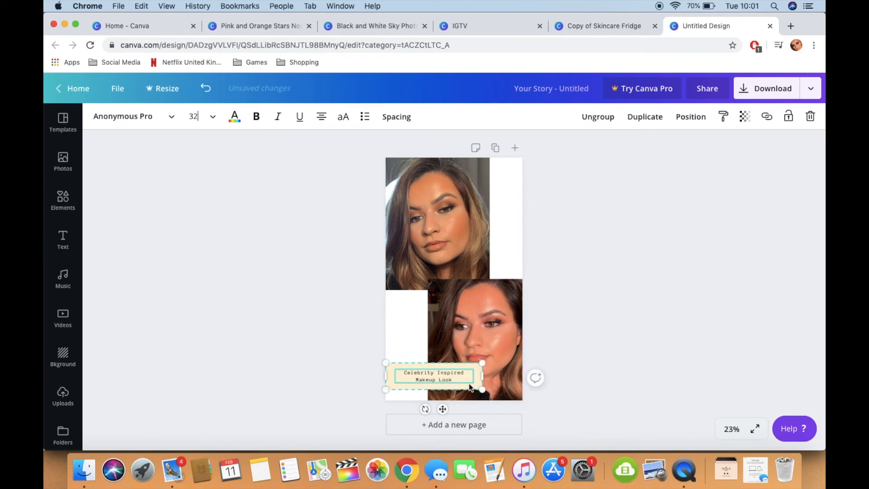
Step: Set the caption's font size to 35, narrow its box and shift it slightly down and past the page's left edge
type("35")
key("Return")
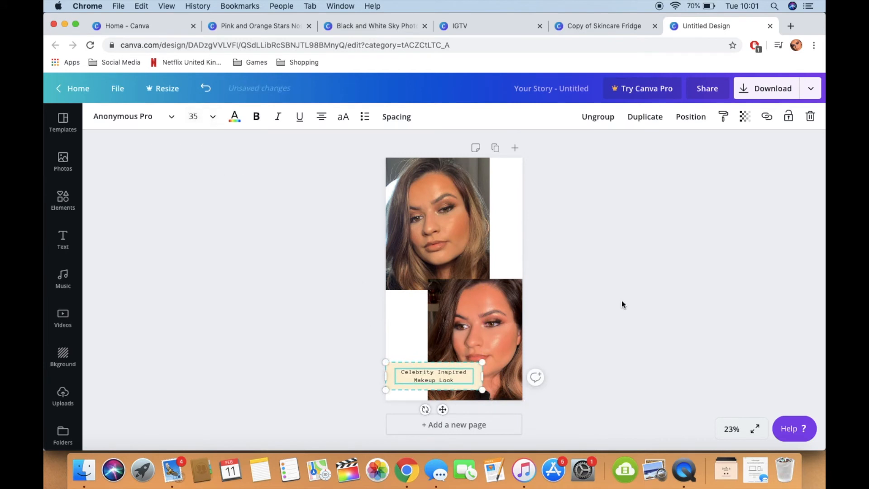
left_click(621, 301)
left_click_drag(476, 384, 467, 382)
left_click(451, 384)
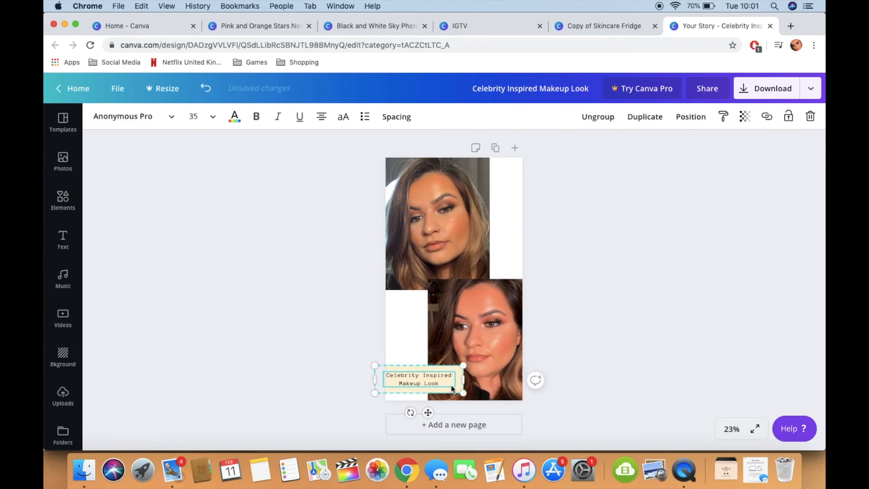
left_click(575, 367)
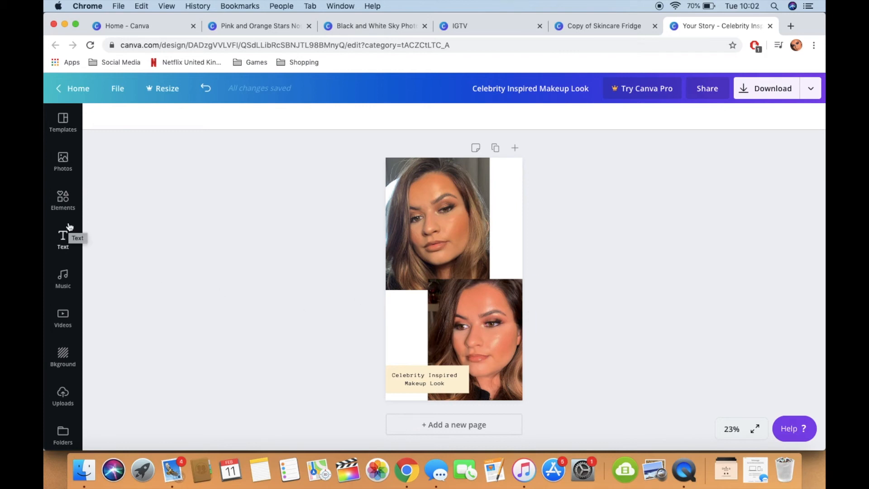
Step: Search the elements for "heart", try the white heart with radiating dashes on the page, delete it and clear the search
left_click(64, 201)
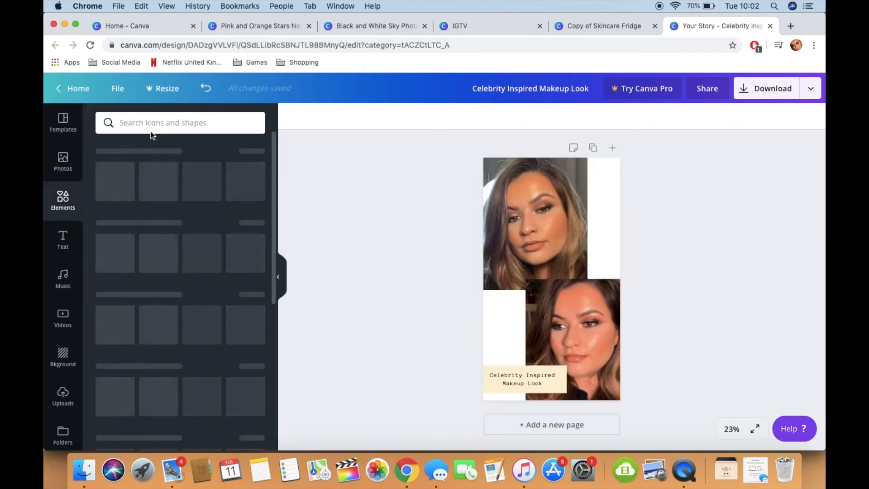
left_click(184, 126)
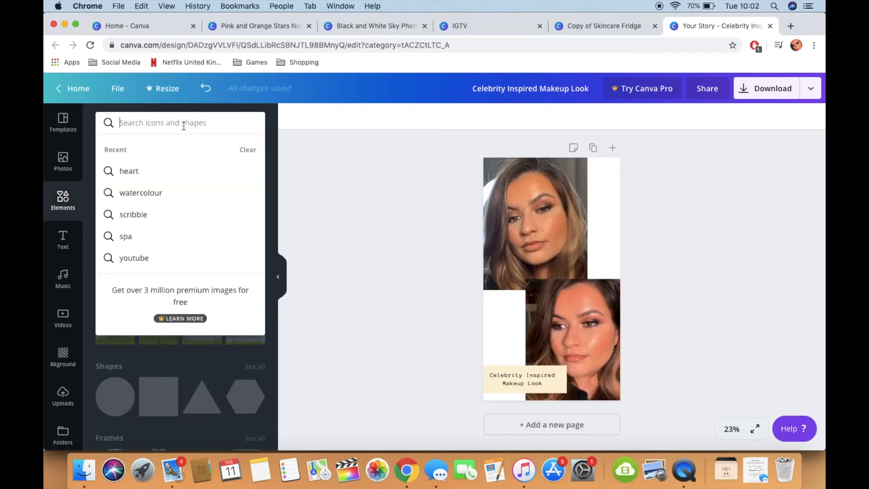
left_click(141, 173)
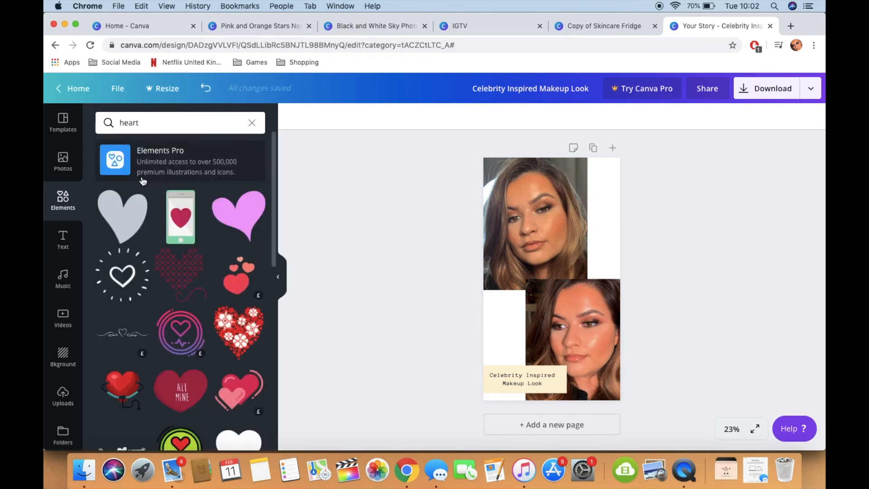
left_click(138, 268)
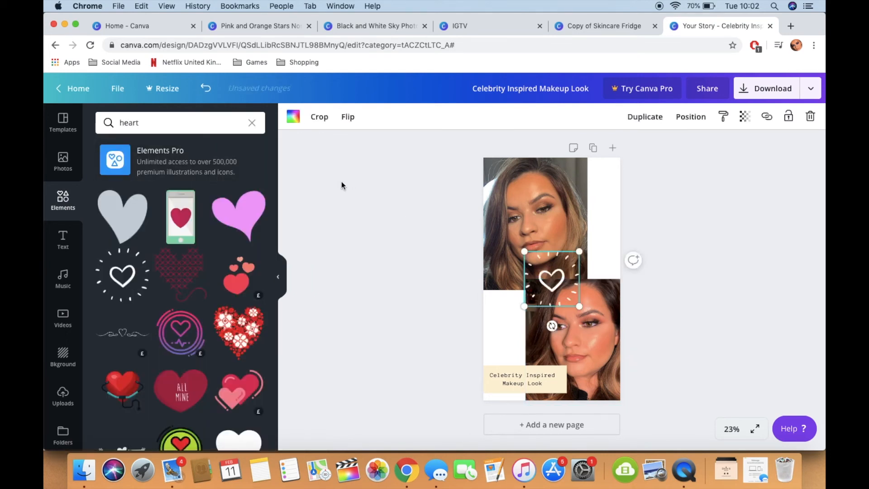
key("Delete")
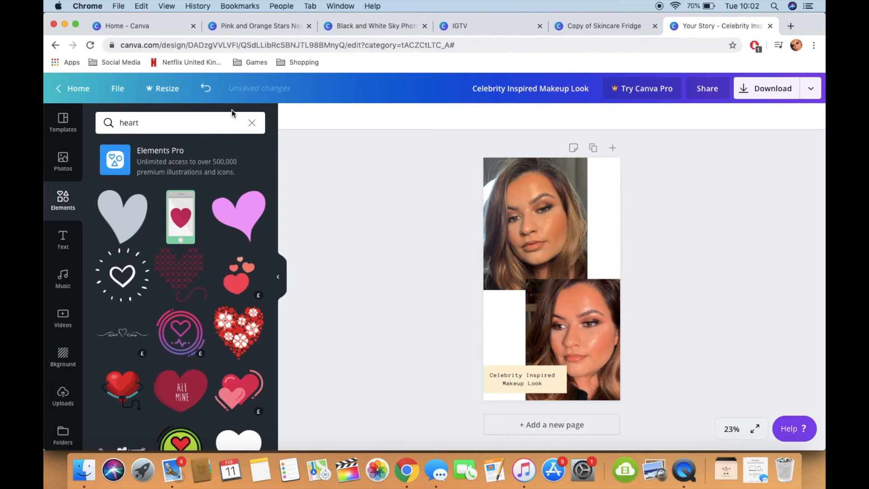
left_click(210, 116)
key("BackSpace")
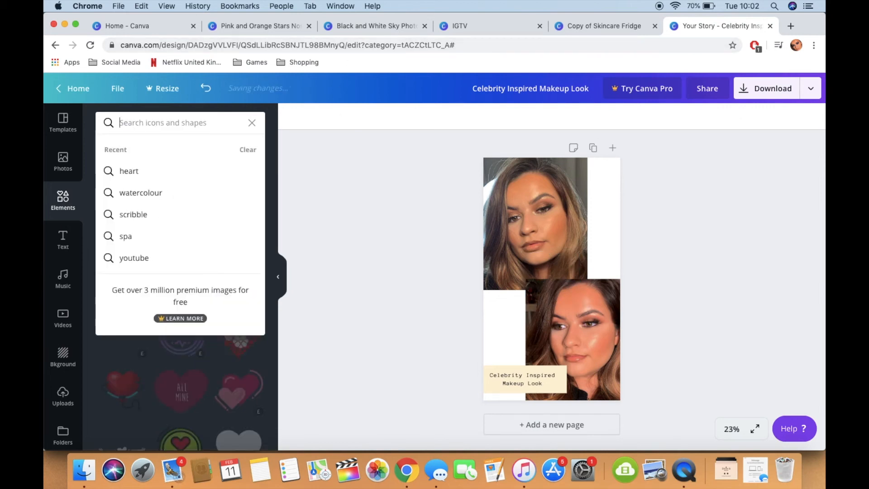
Step: Browse the full sticker collection in the elements and add the middle confetti sticker to the page
left_click(71, 208)
scroll(190, 247, "down", 5)
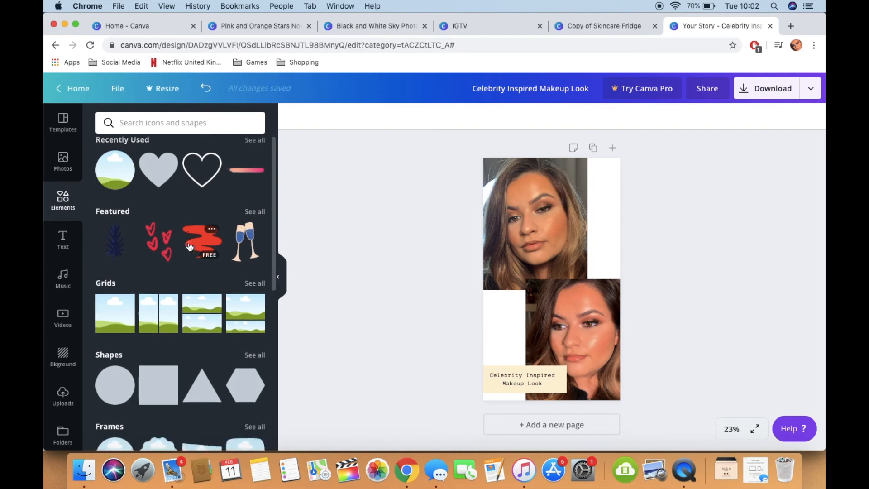
scroll(188, 243, "down", 3)
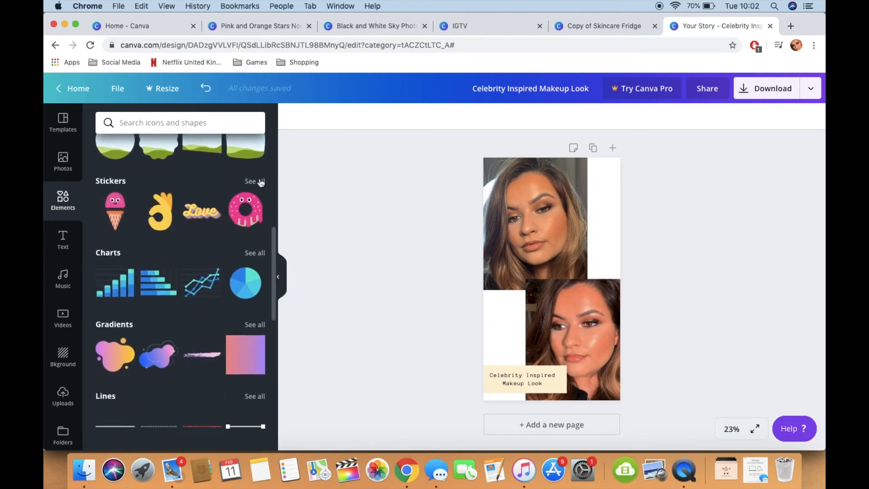
left_click(259, 181)
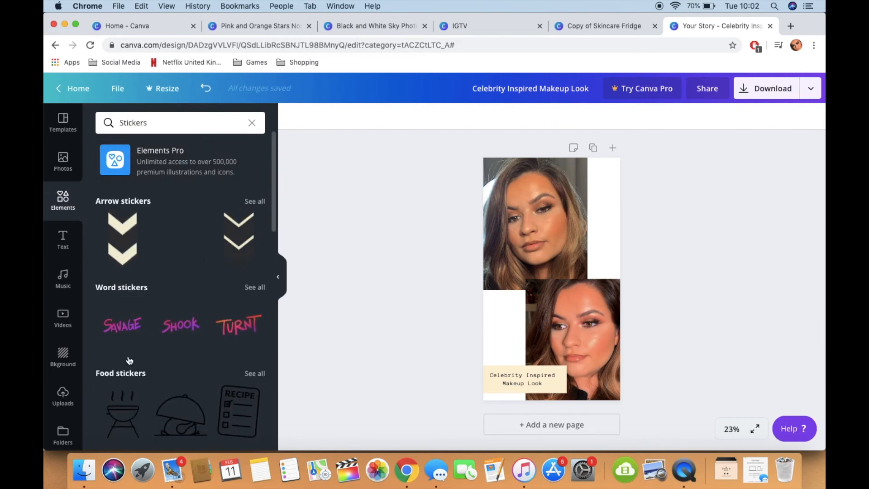
scroll(178, 294, "down", 5)
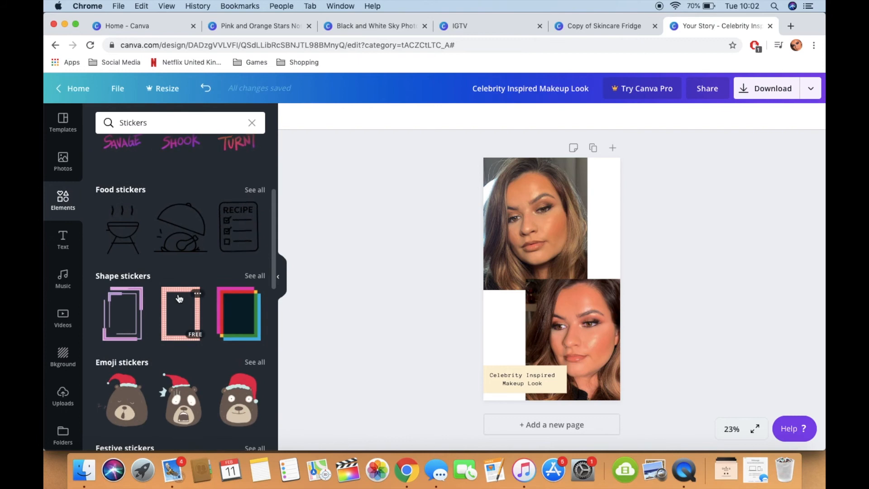
scroll(178, 295, "down", 6)
scroll(178, 296, "down", 1)
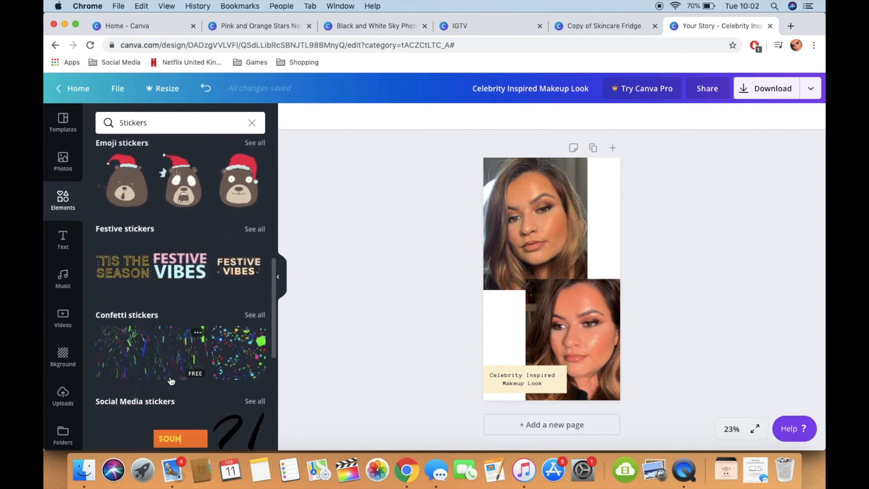
left_click(168, 363)
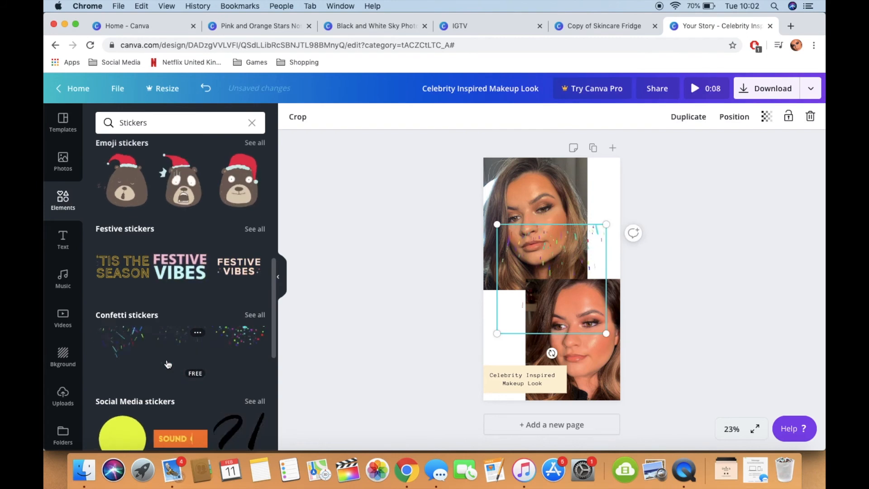
Step: Check the download file type for the animated design, then delete the confetti sticker from the page
left_click(763, 161)
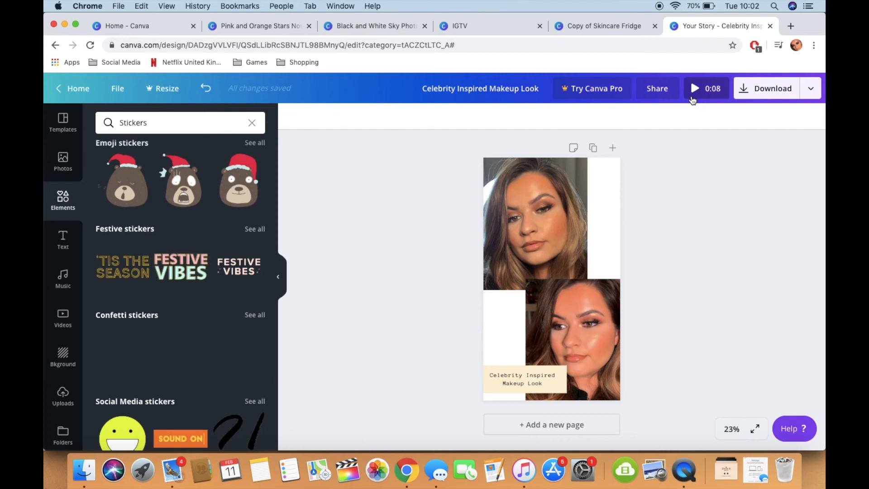
left_click(770, 88)
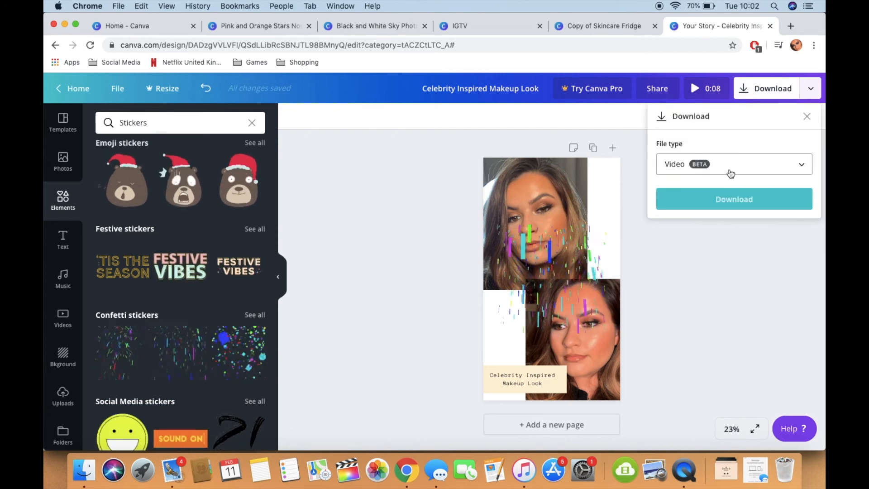
left_click(564, 275)
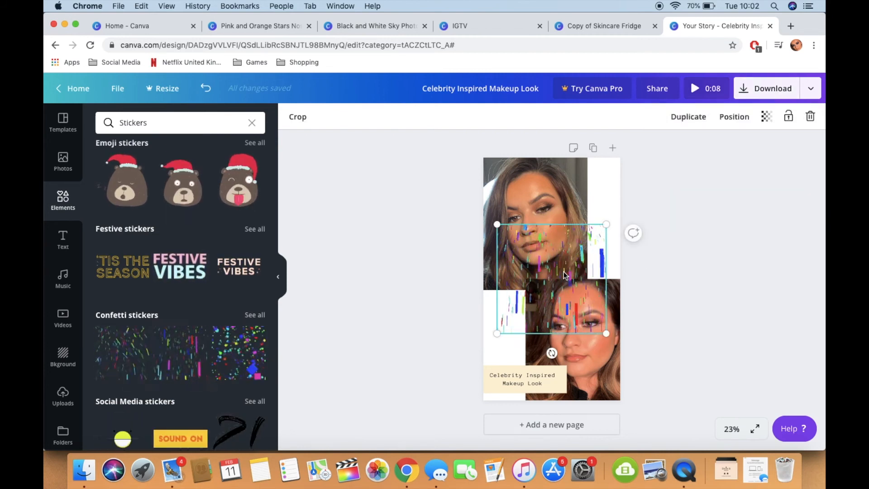
key("Delete")
Step: Browse further through the stickers, try the multicoloured 3D hashtag sticker on the page and delete it
scroll(145, 378, "down", 1)
scroll(145, 378, "down", 15)
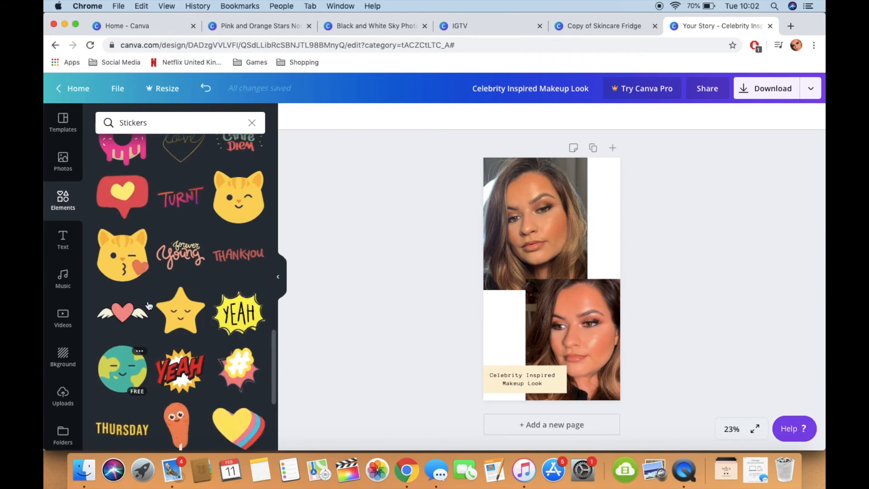
scroll(144, 378, "down", 6)
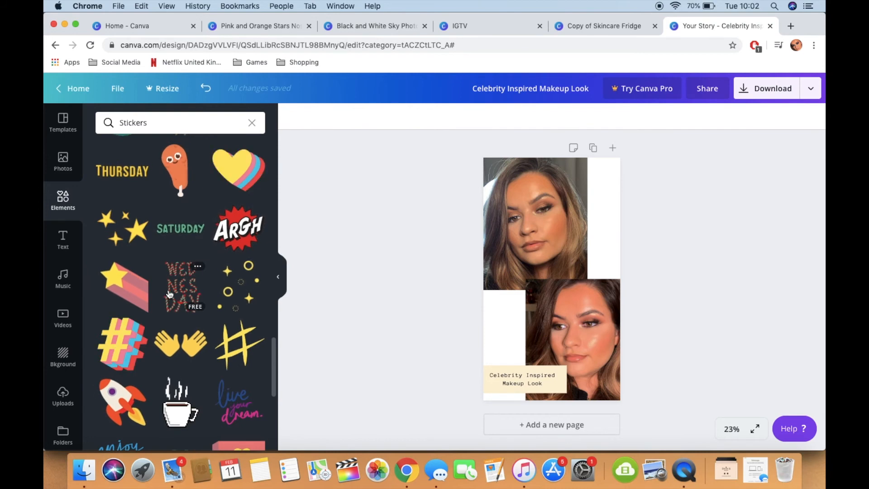
left_click(122, 344)
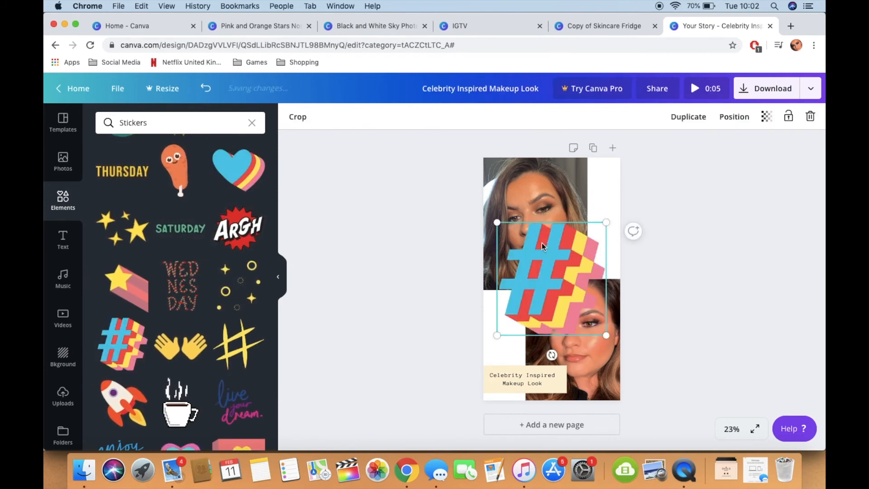
key("BackSpace")
scroll(208, 319, "down", 10)
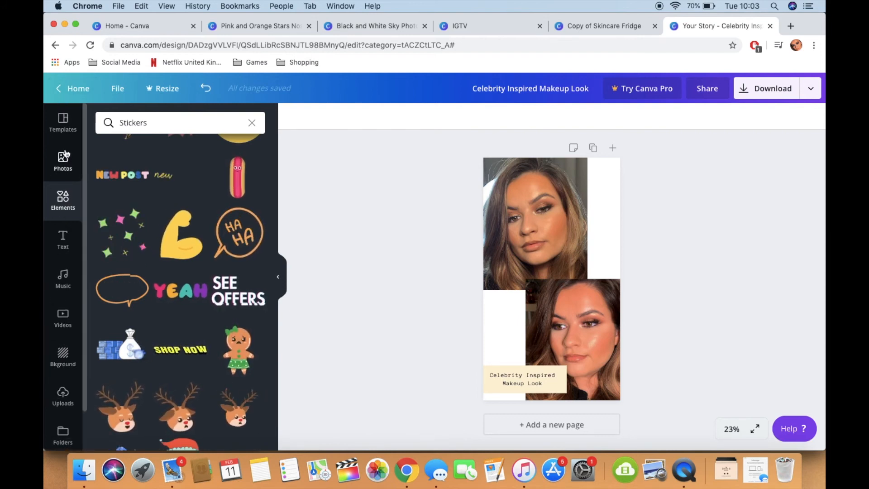
Step: Browse the trending stock photos, try the one of the red-haired woman on an orange background and delete it
left_click(66, 166)
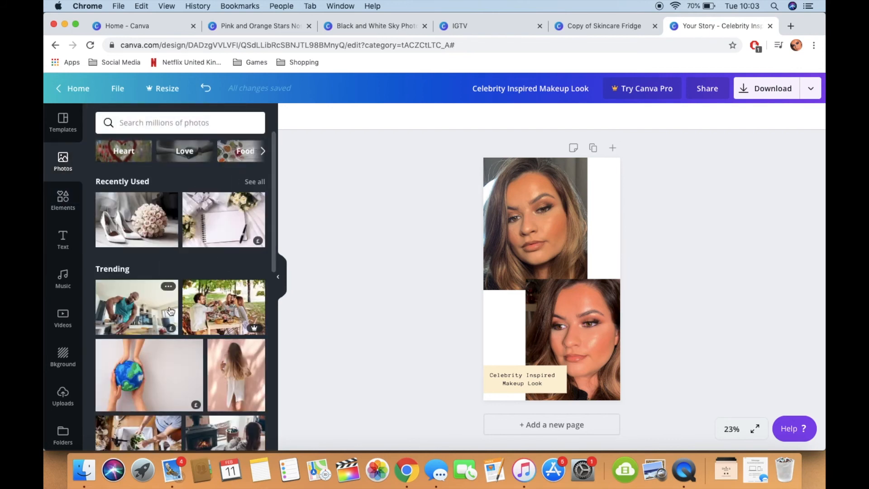
scroll(170, 310, "down", 5)
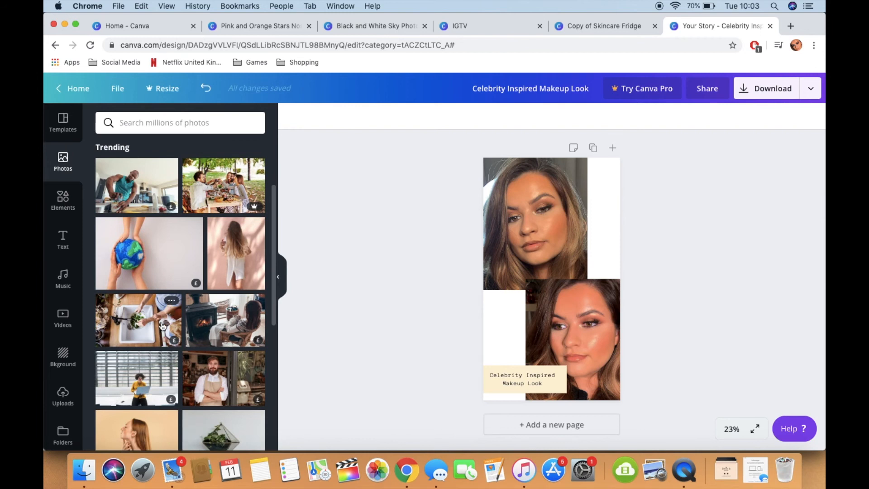
left_click(250, 248)
key("Delete")
scroll(249, 247, "down", 3)
scroll(249, 244, "down", 3)
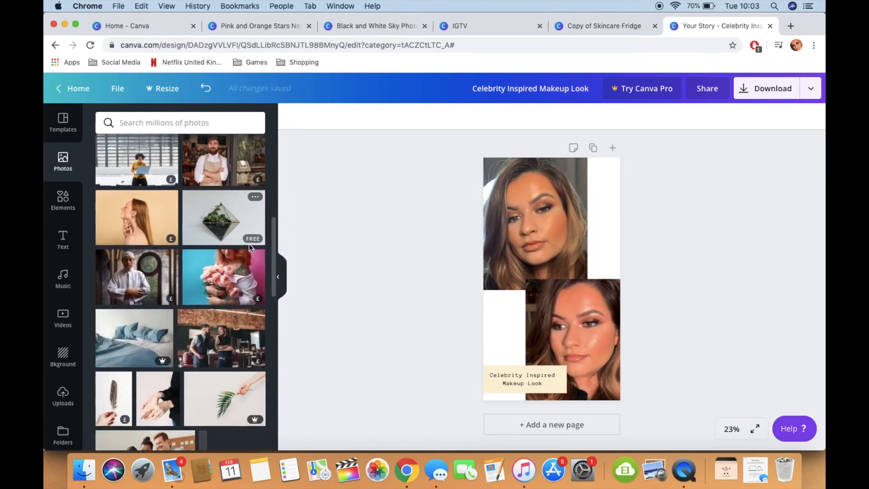
left_click(113, 221)
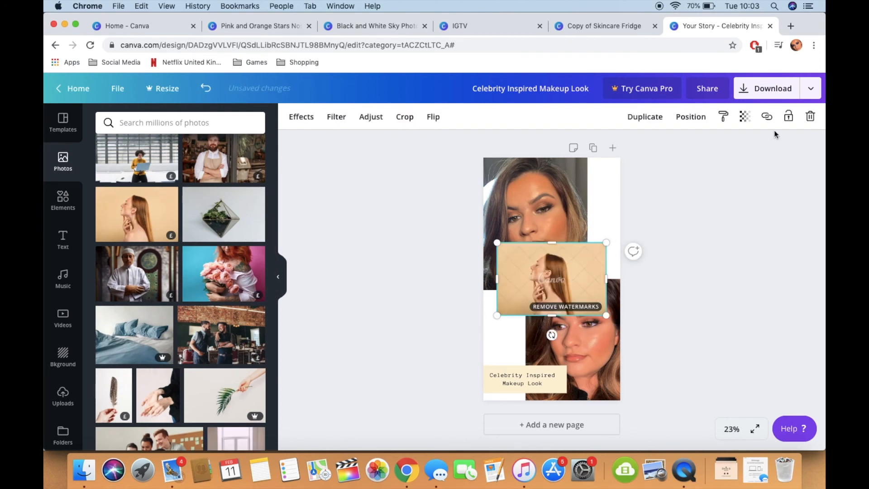
key("Delete")
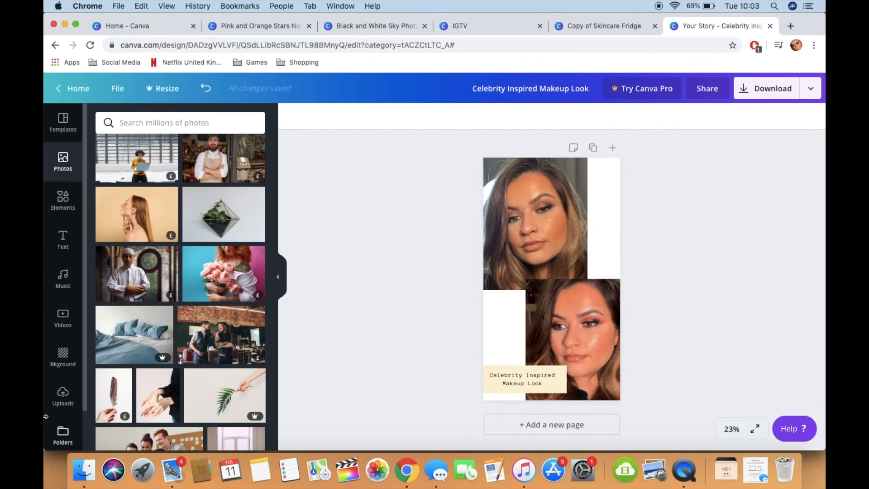
Step: Clear the sticker search, look through the element categories and show the full collection of grids
left_click(63, 200)
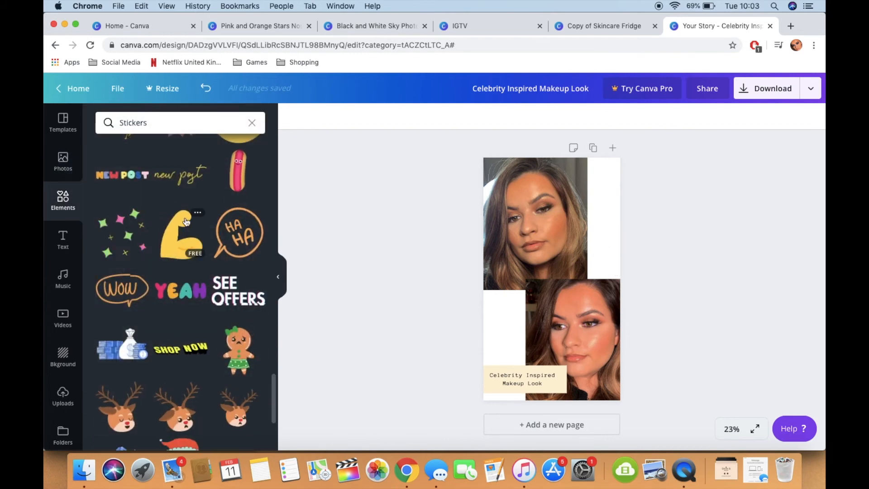
left_click(252, 120)
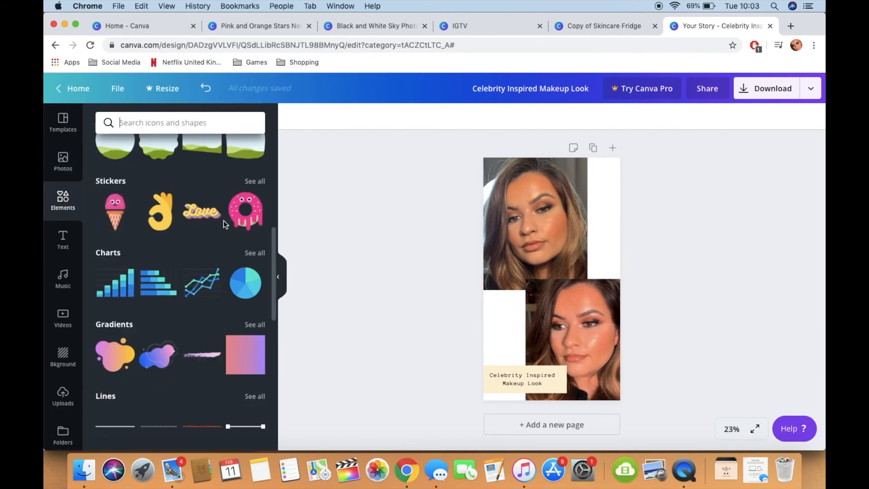
scroll(223, 221, "down", 2)
scroll(223, 221, "down", 10)
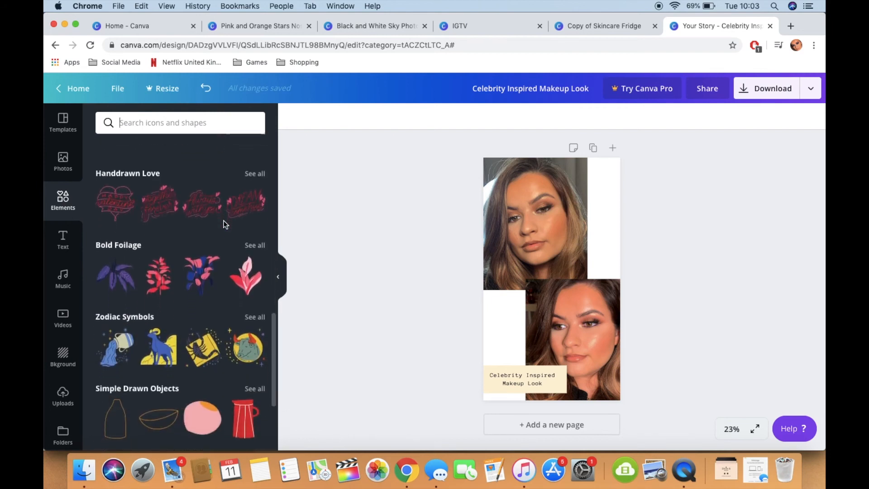
scroll(224, 221, "up", 15)
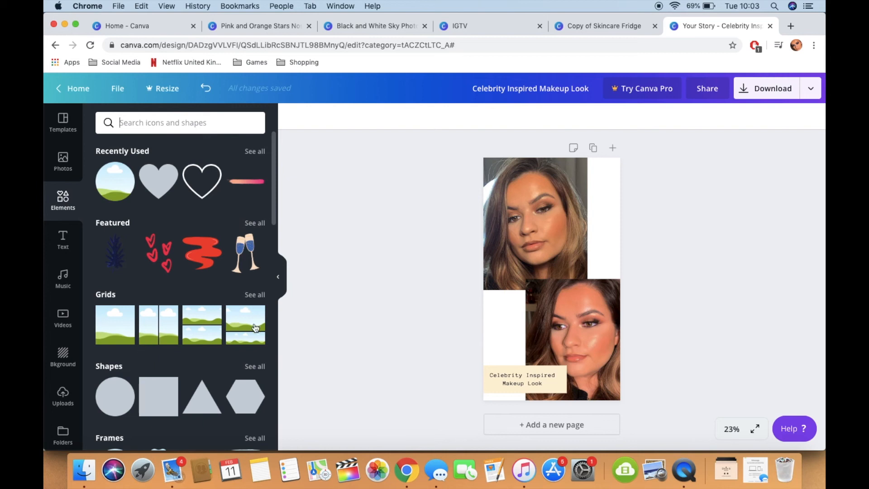
scroll(256, 329, "down", 2)
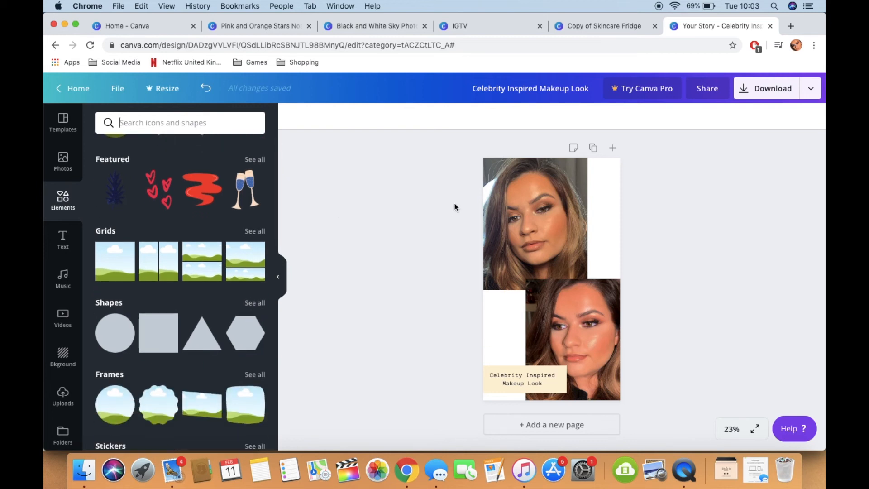
left_click(254, 232)
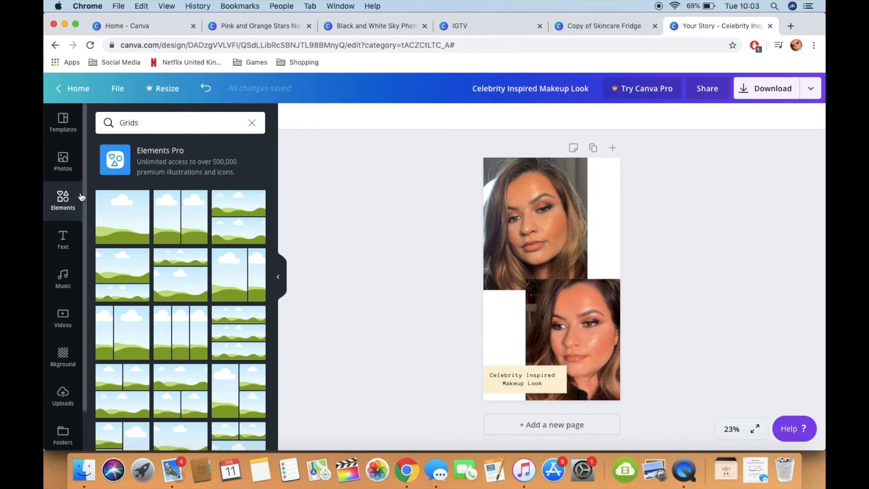
Step: Look through the ready-made font combinations available for adding text
left_click(66, 242)
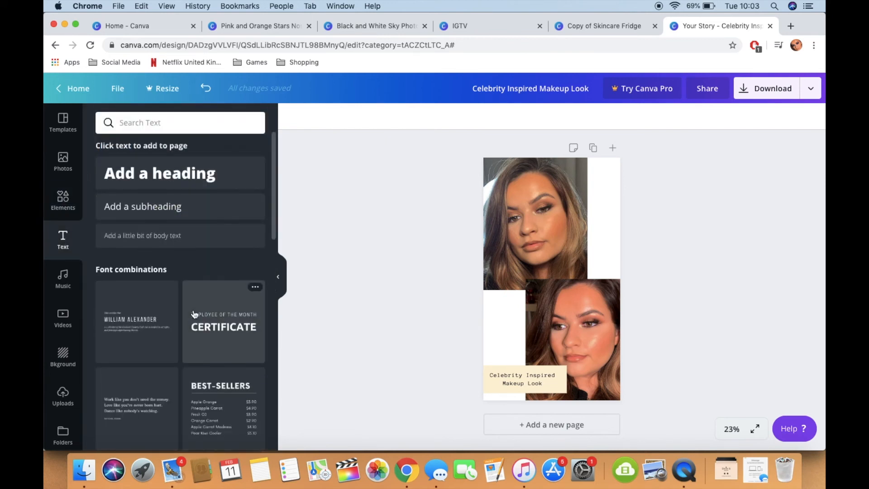
scroll(194, 314, "down", 4)
scroll(194, 314, "down", 5)
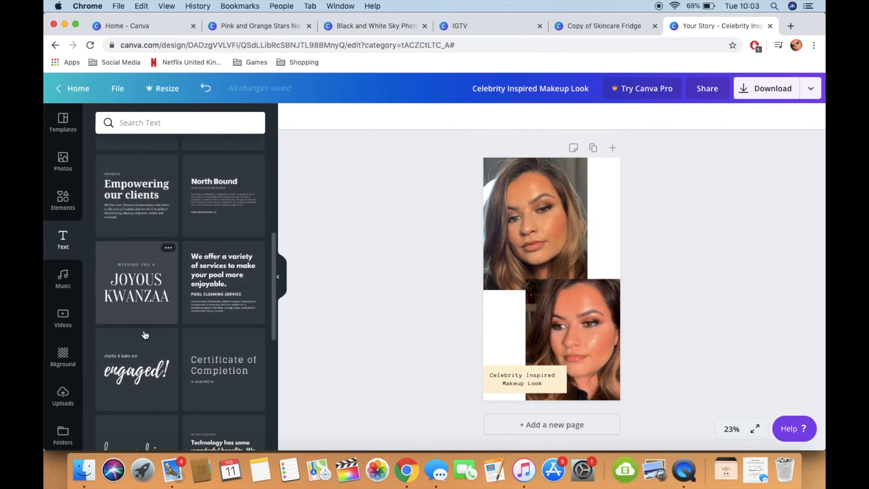
Step: Try the "love and joy" font combination on the page with both text lines in white, enlarge it and delete it
scroll(145, 335, "down", 3)
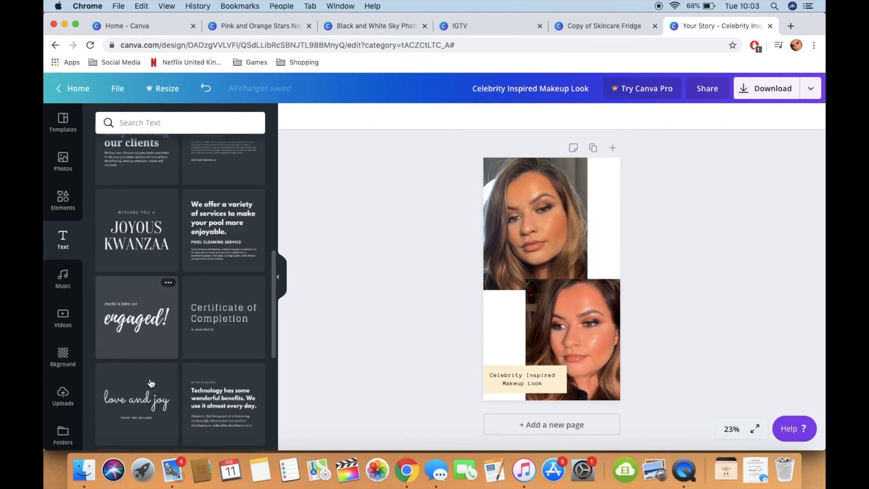
left_click(148, 407)
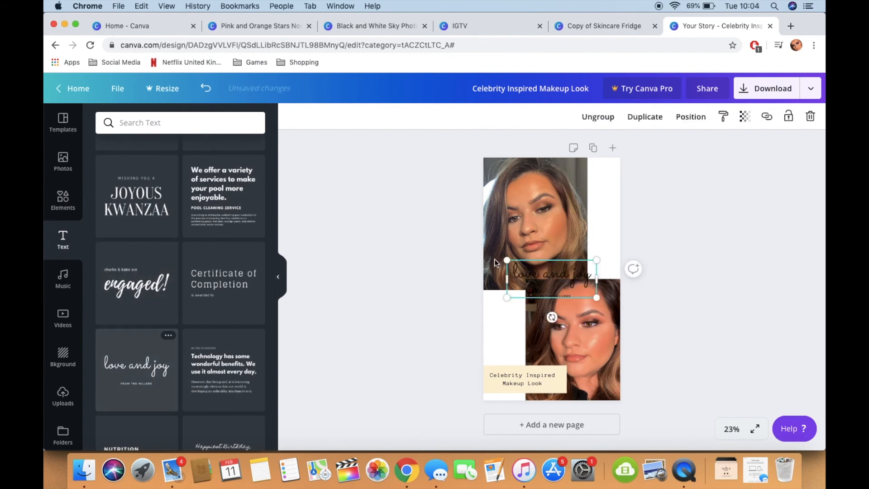
left_click(558, 259)
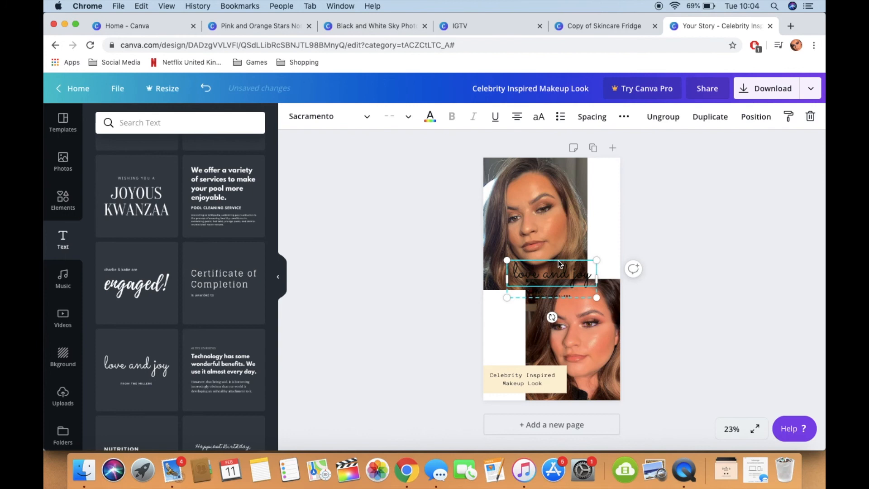
left_click(430, 119)
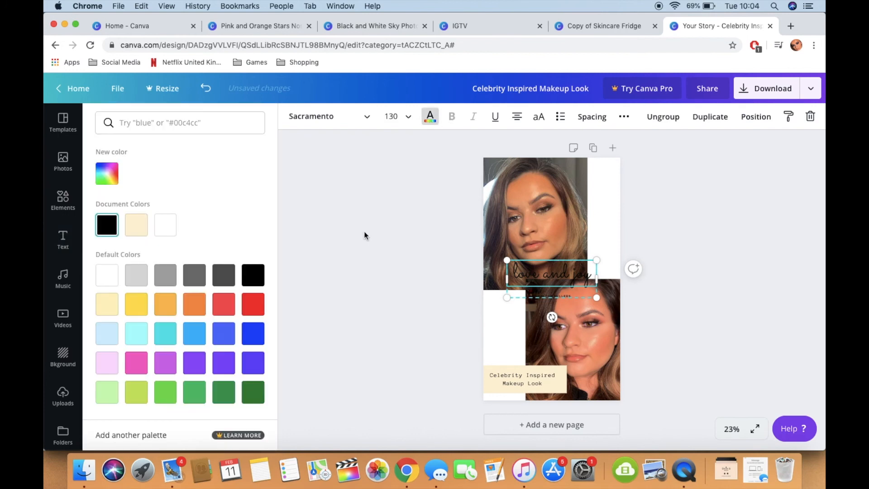
left_click(169, 225)
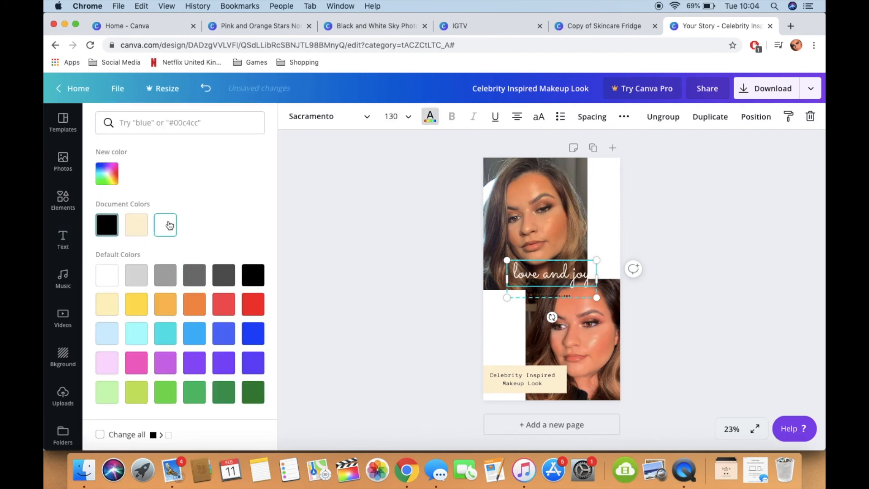
left_click(570, 296)
left_click(171, 225)
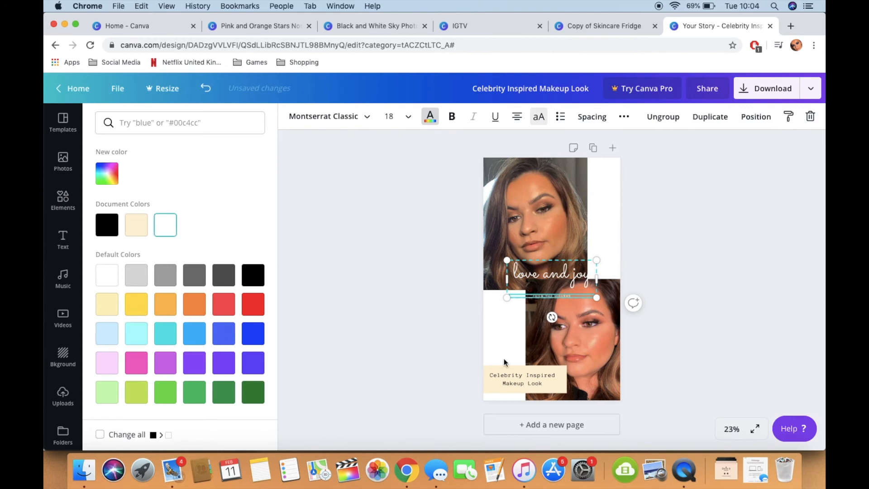
left_click_drag(596, 298, 637, 360)
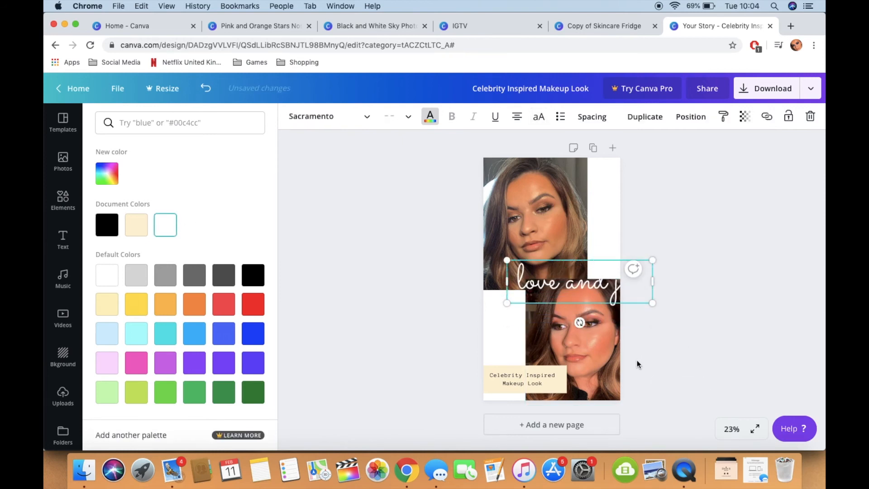
key("Delete")
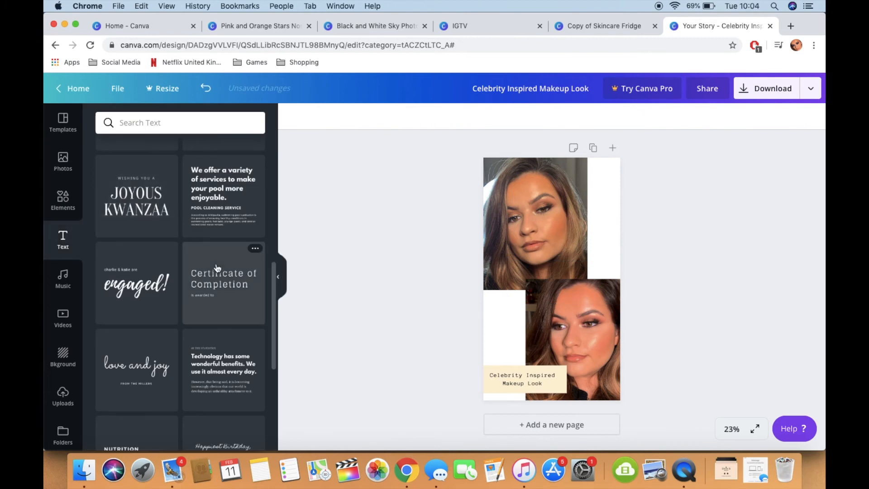
Step: Look further through the font combinations and browse the music tracks by category
scroll(216, 268, "down", 6)
scroll(216, 267, "down", 6)
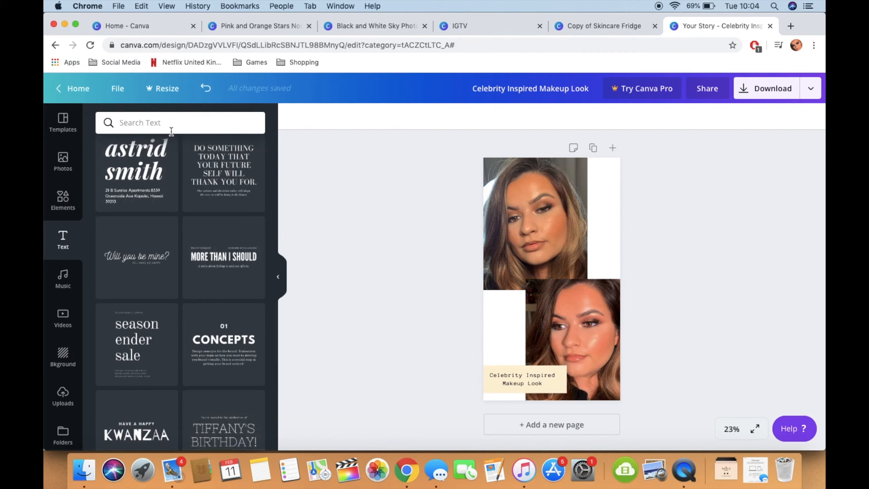
left_click(58, 288)
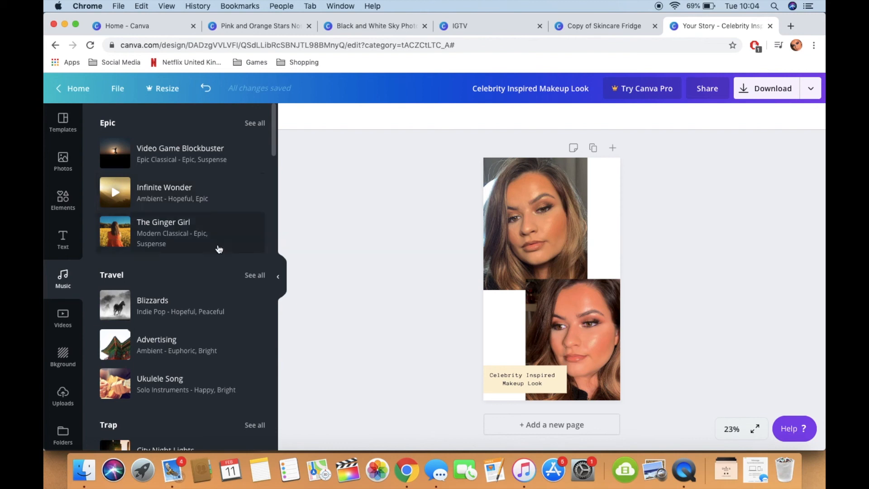
scroll(214, 295, "down", 3)
scroll(213, 294, "down", 5)
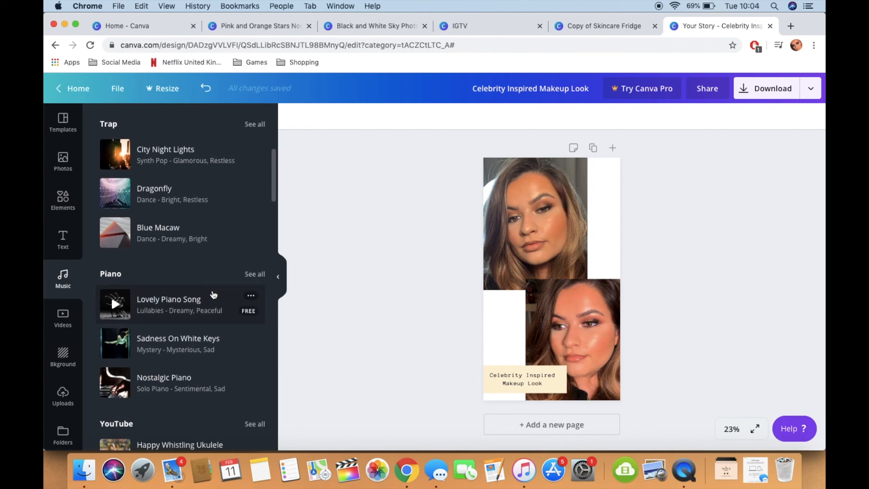
Step: Browse all the stock video categories and look at the backgrounds available for the page
left_click(63, 319)
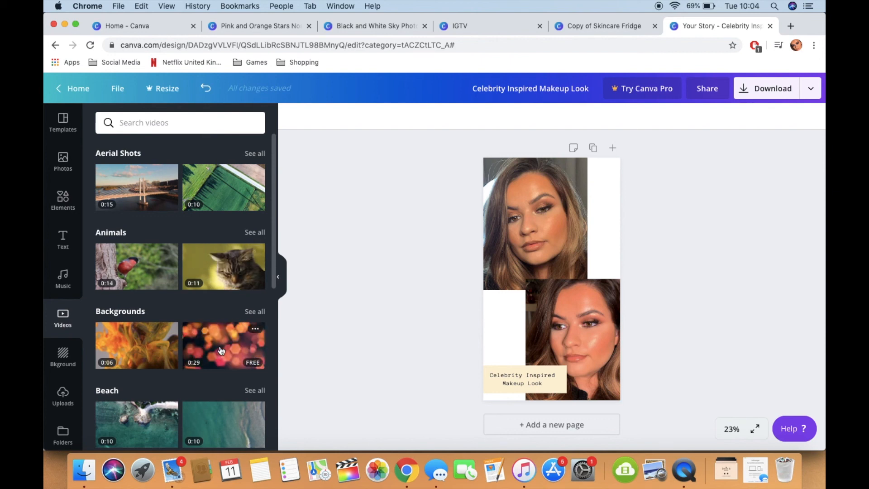
scroll(221, 350, "down", 4)
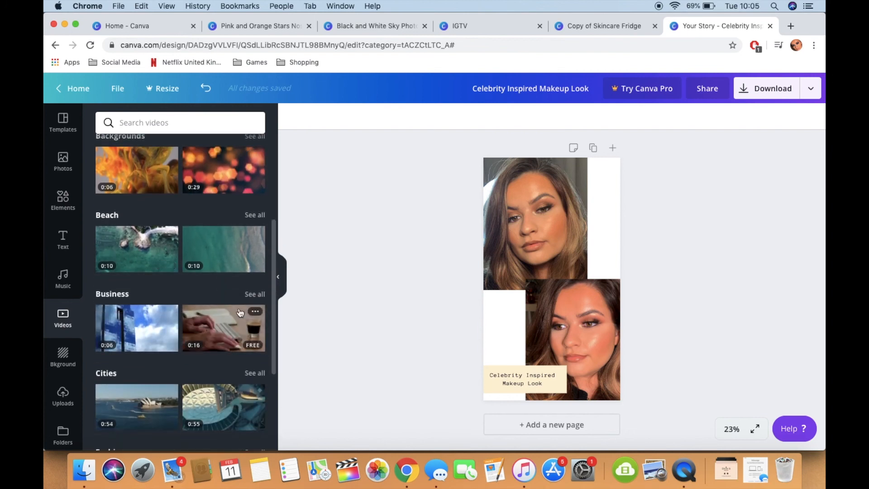
scroll(241, 312, "down", 6)
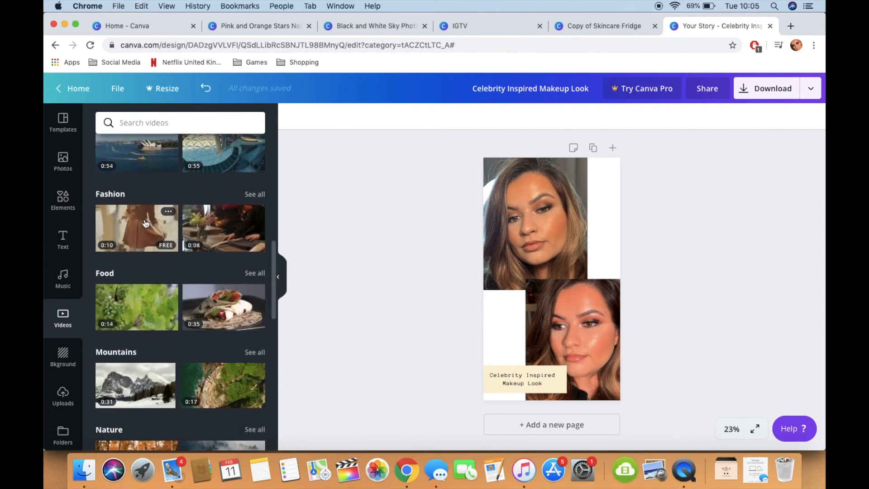
scroll(145, 223, "down", 9)
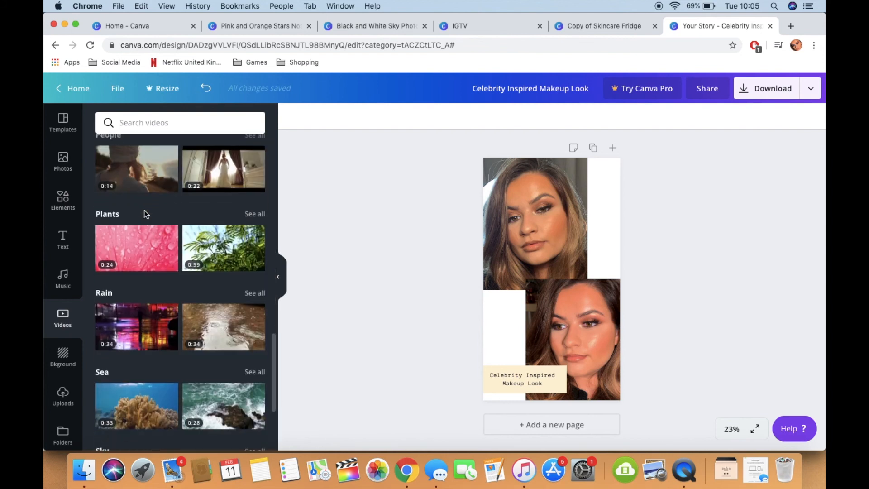
scroll(146, 215, "down", 7)
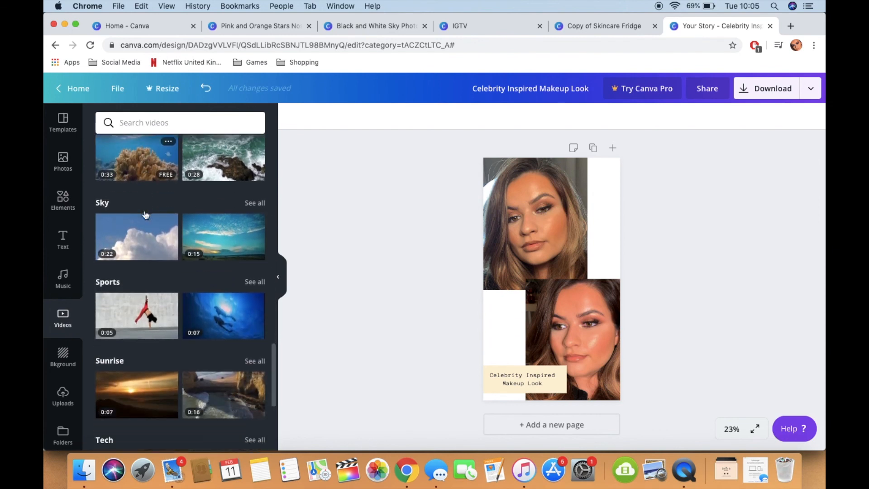
scroll(145, 215, "down", 4)
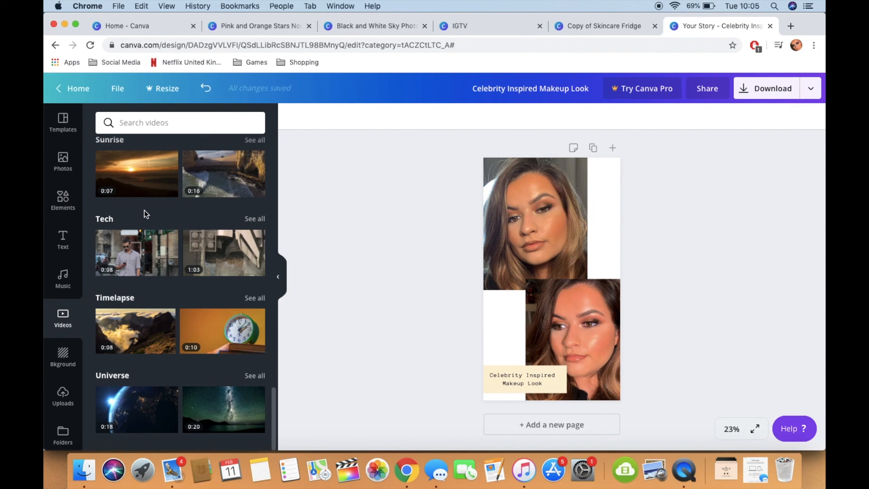
left_click(70, 359)
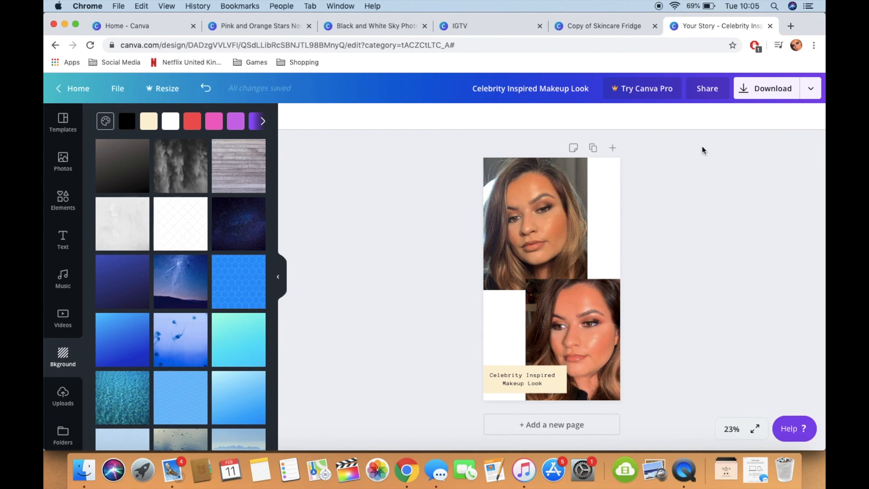
left_click(611, 214)
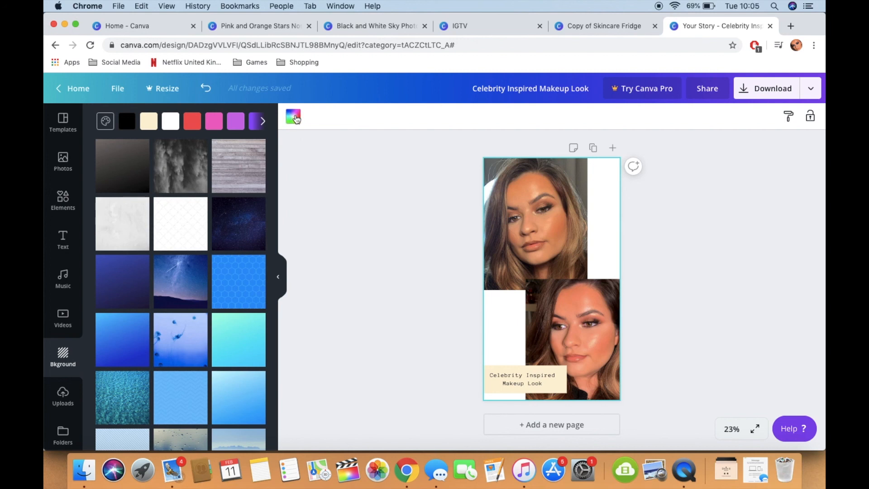
Step: Browse the uploaded images, try the photo of a blonde woman having her makeup done on the page and delete it
left_click(64, 395)
scroll(237, 236, "down", 5)
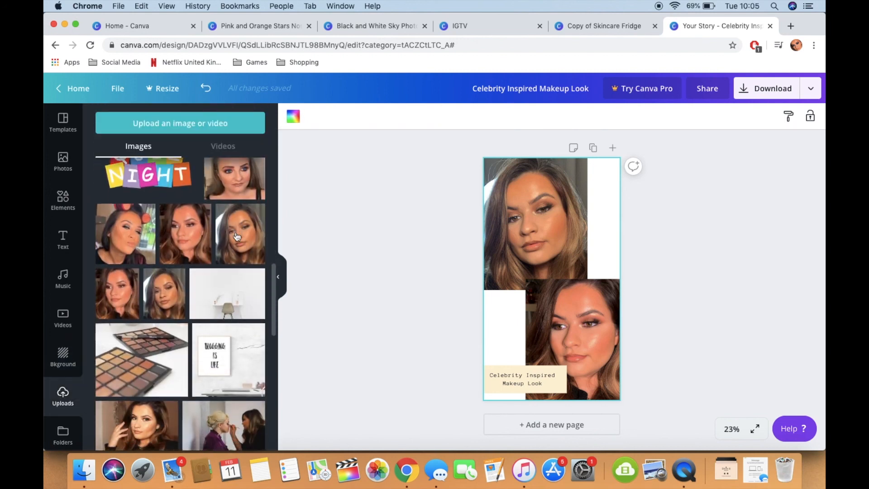
scroll(236, 237, "down", 2)
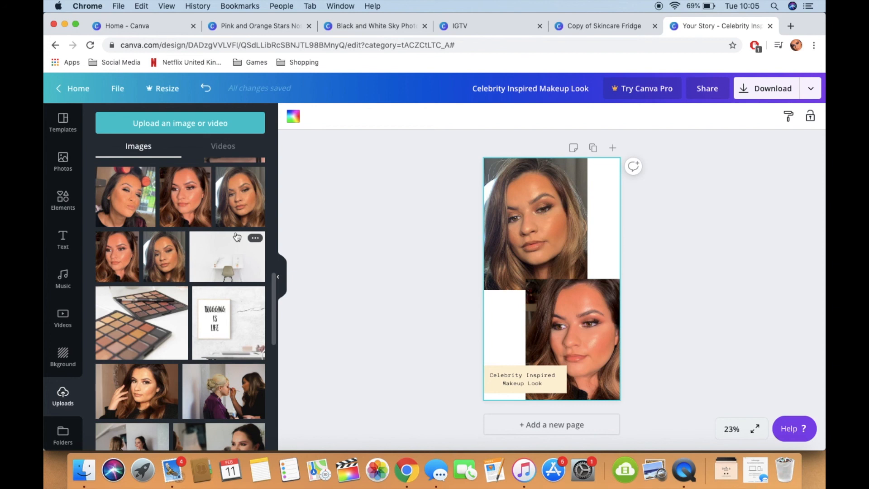
left_click(226, 384)
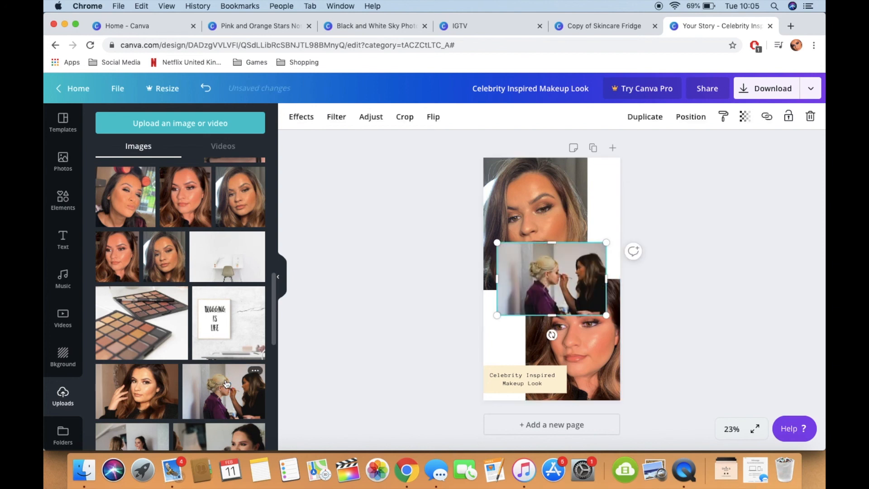
key("Delete")
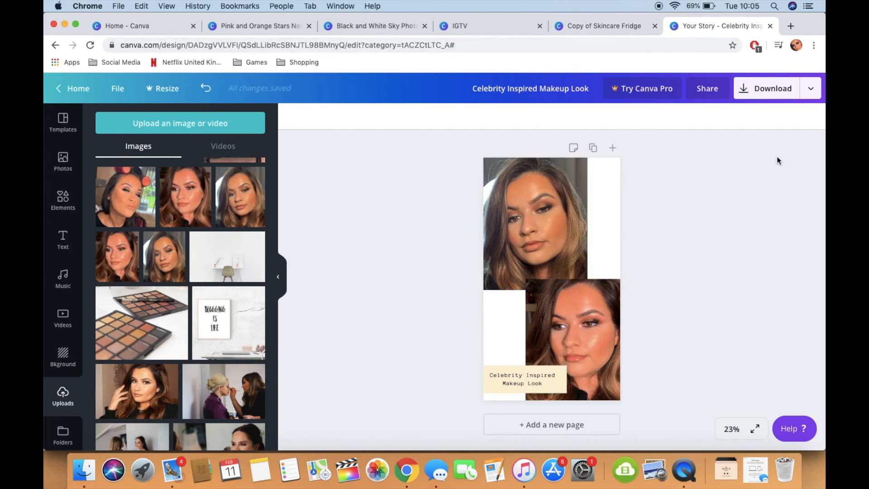
Step: Open the download options for the design and show the list of available file types
left_click(776, 89)
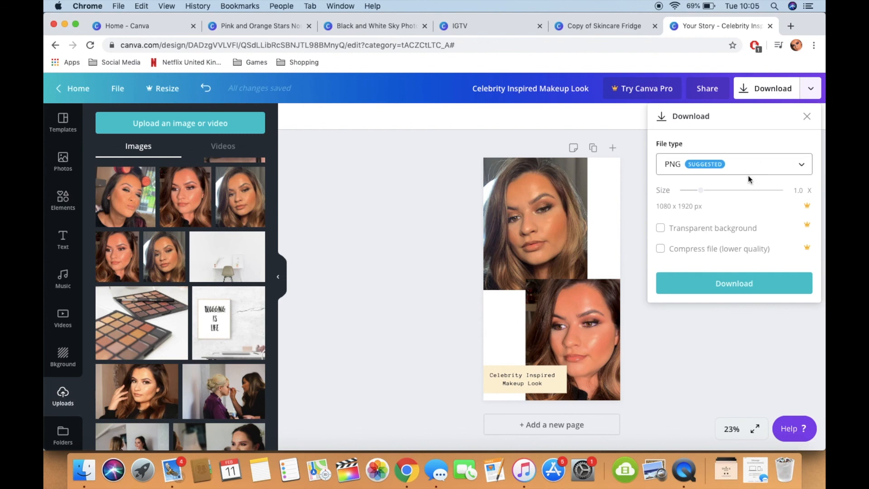
left_click(715, 166)
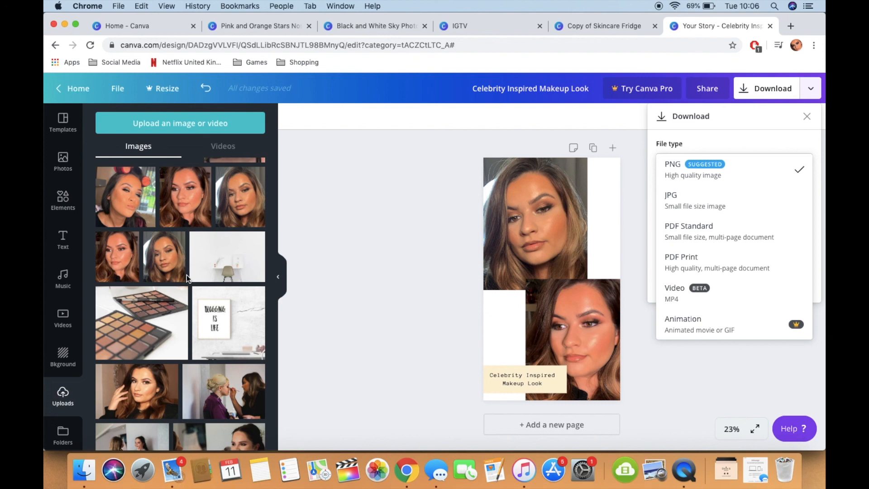
Step: Show the other open example designs: Copy of Skincare Fridge, IGTV, Pink and Orange Stars, and Black and White Sky Photo
left_click(623, 26)
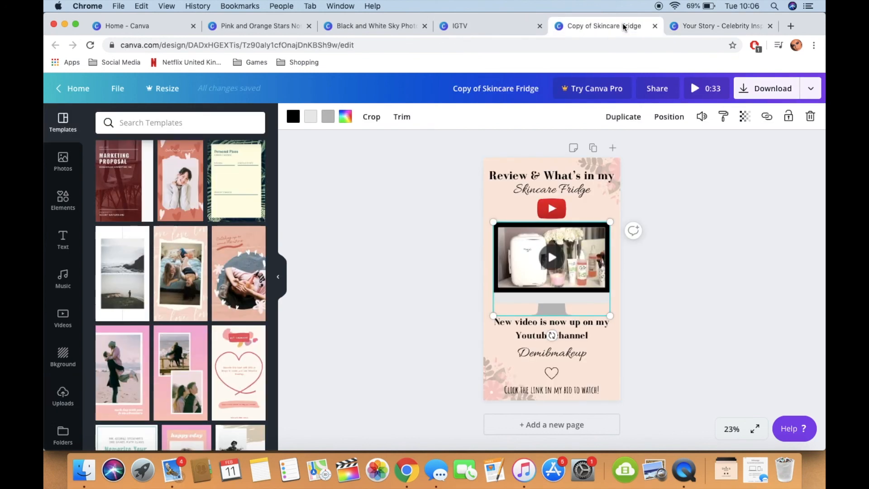
left_click(374, 283)
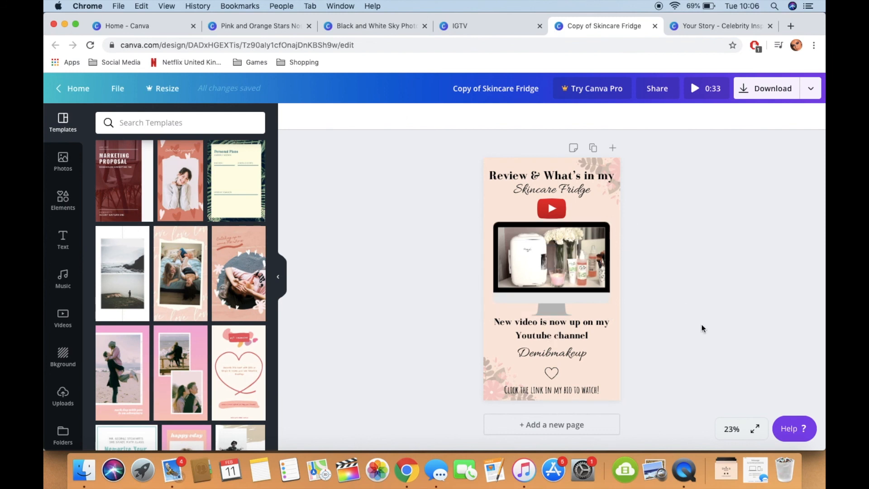
left_click(792, 429)
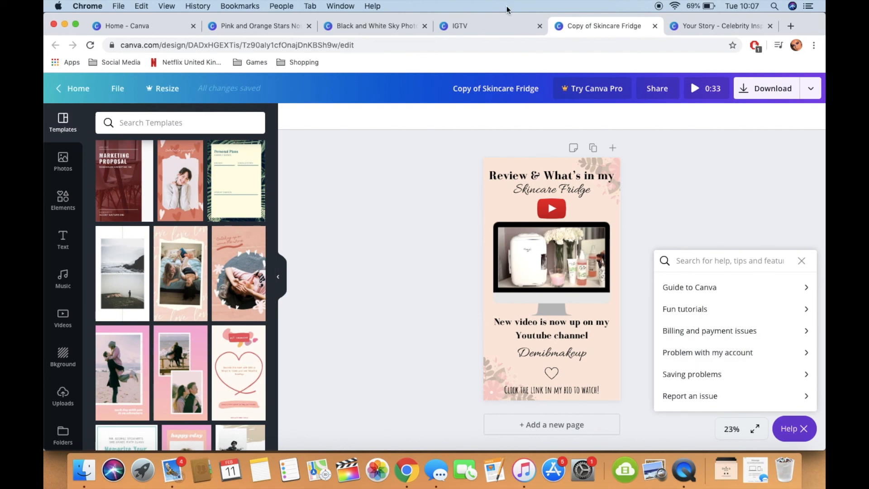
left_click(484, 29)
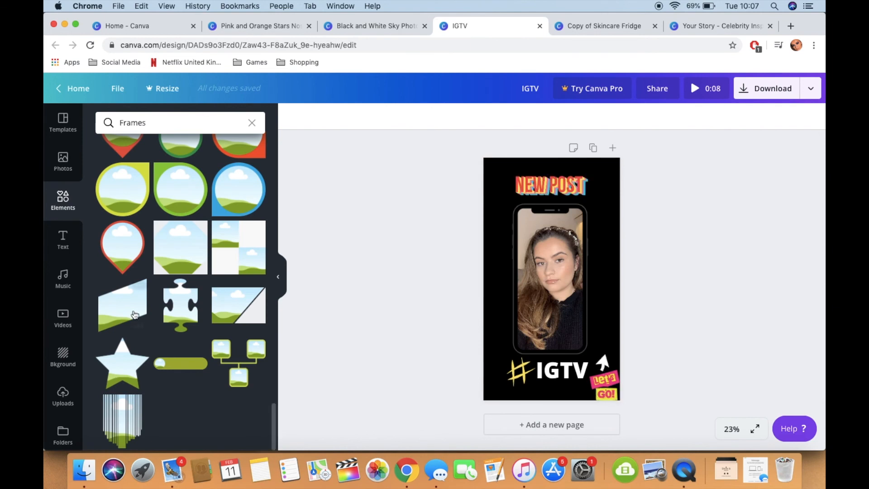
left_click(260, 26)
left_click(360, 28)
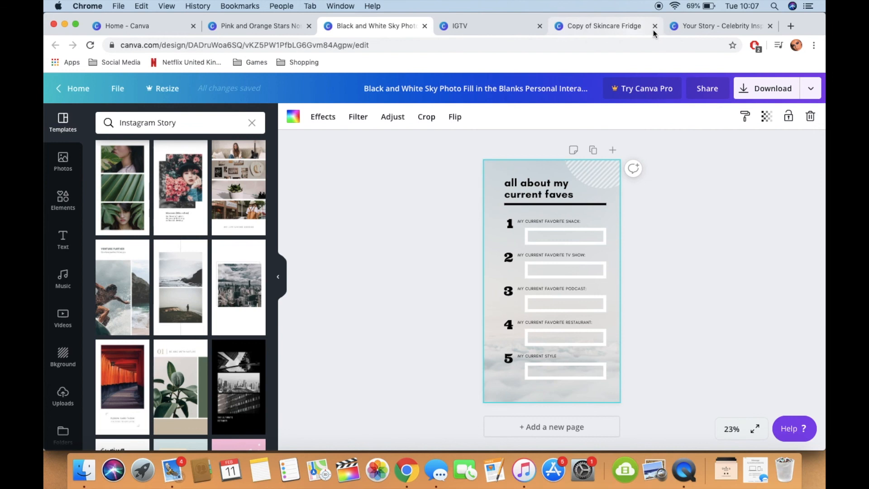
Step: Return to the Celebrity Inspired Makeup Look design and browse through the available story templates
left_click(717, 29)
left_click(63, 122)
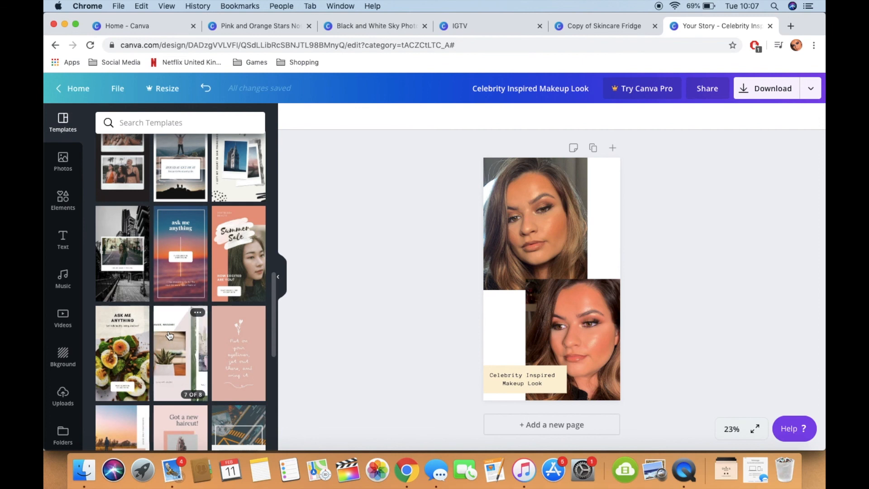
scroll(169, 335, "down", 1)
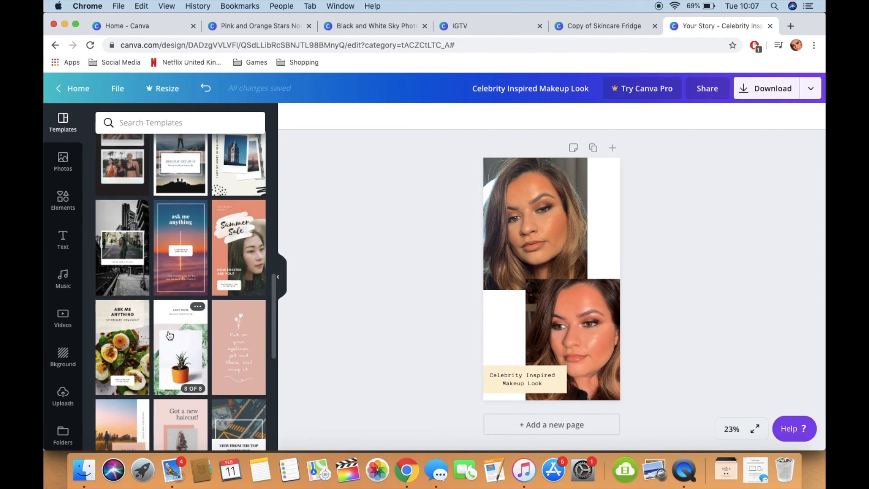
scroll(199, 328, "down", 5)
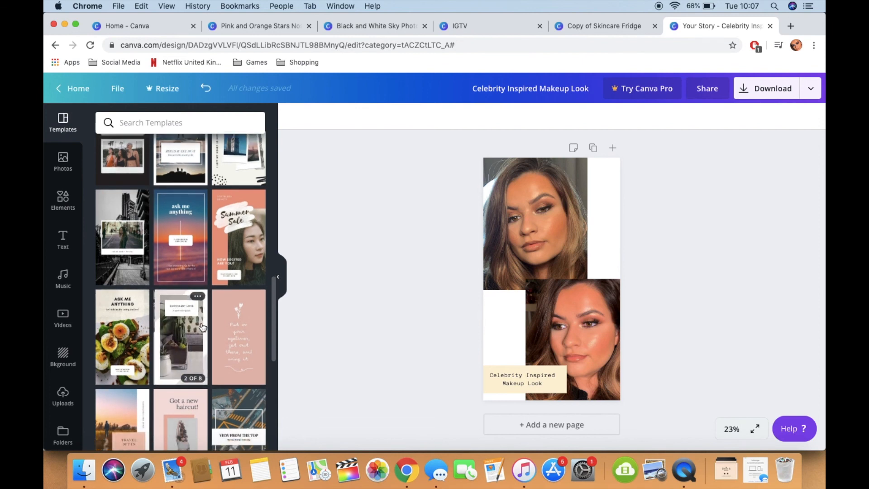
scroll(203, 327, "down", 2)
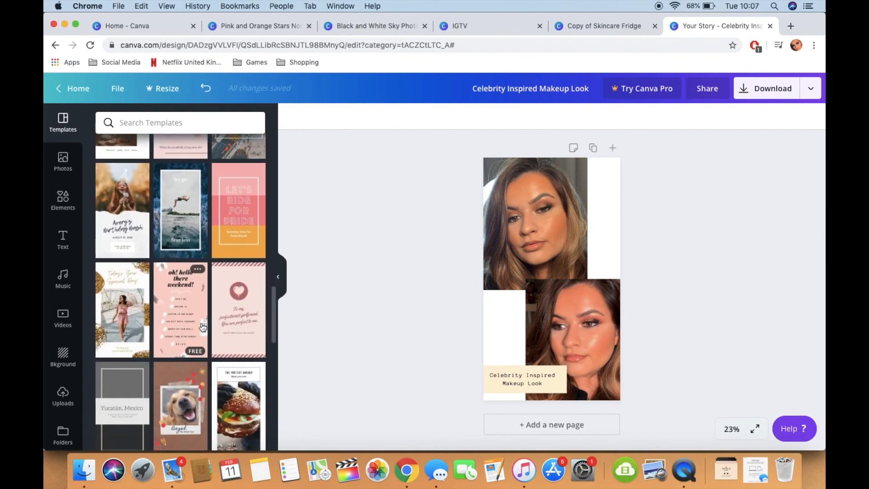